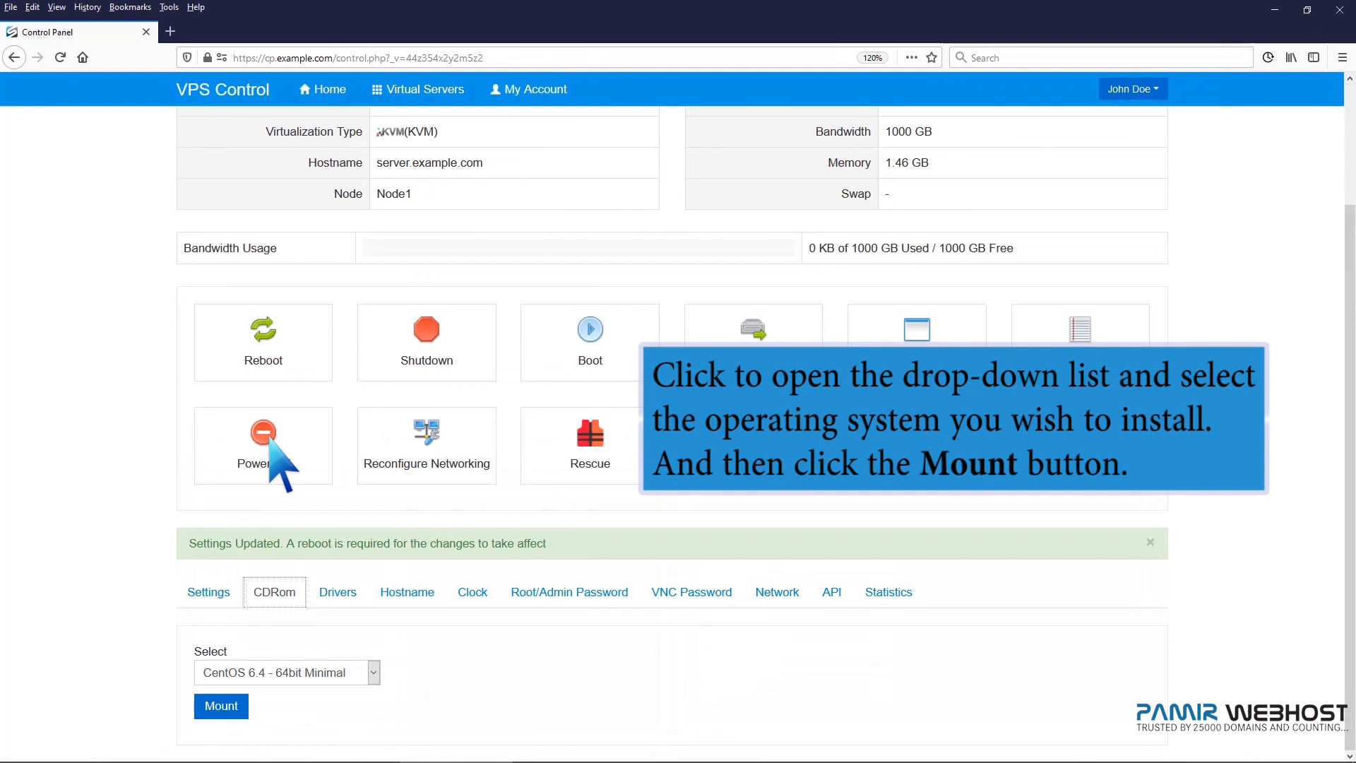
Select CentOS 8.3 - 64bit Minimal as the CD-ROM image and mount it.
click(373, 672)
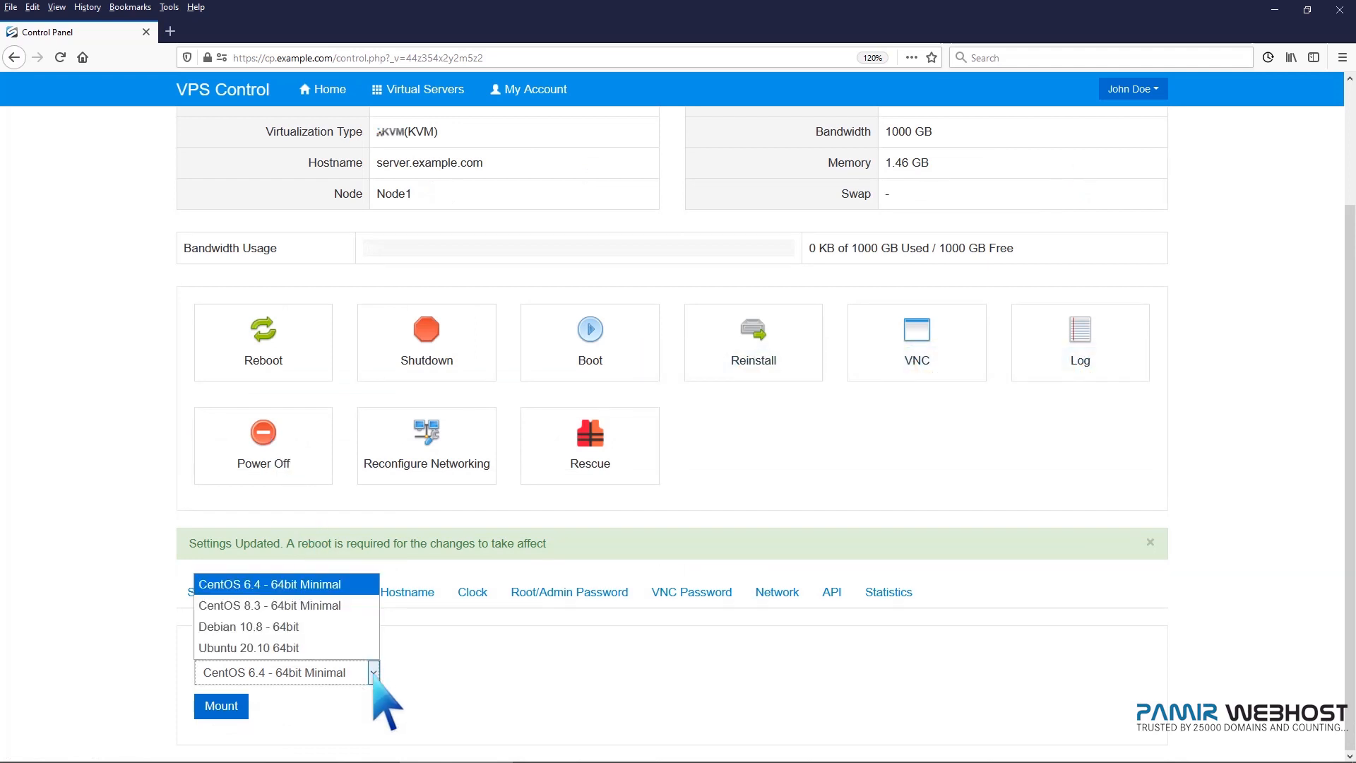
click(325, 606)
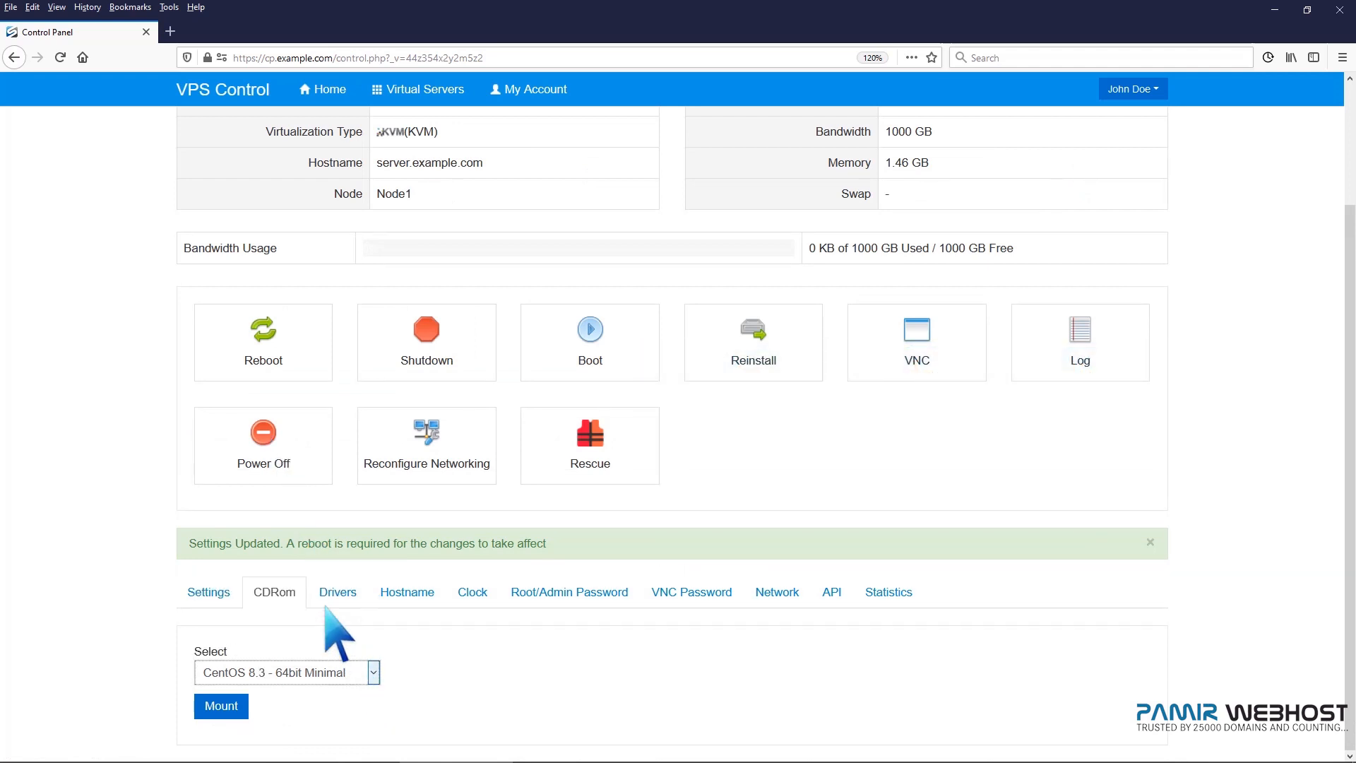
click(221, 706)
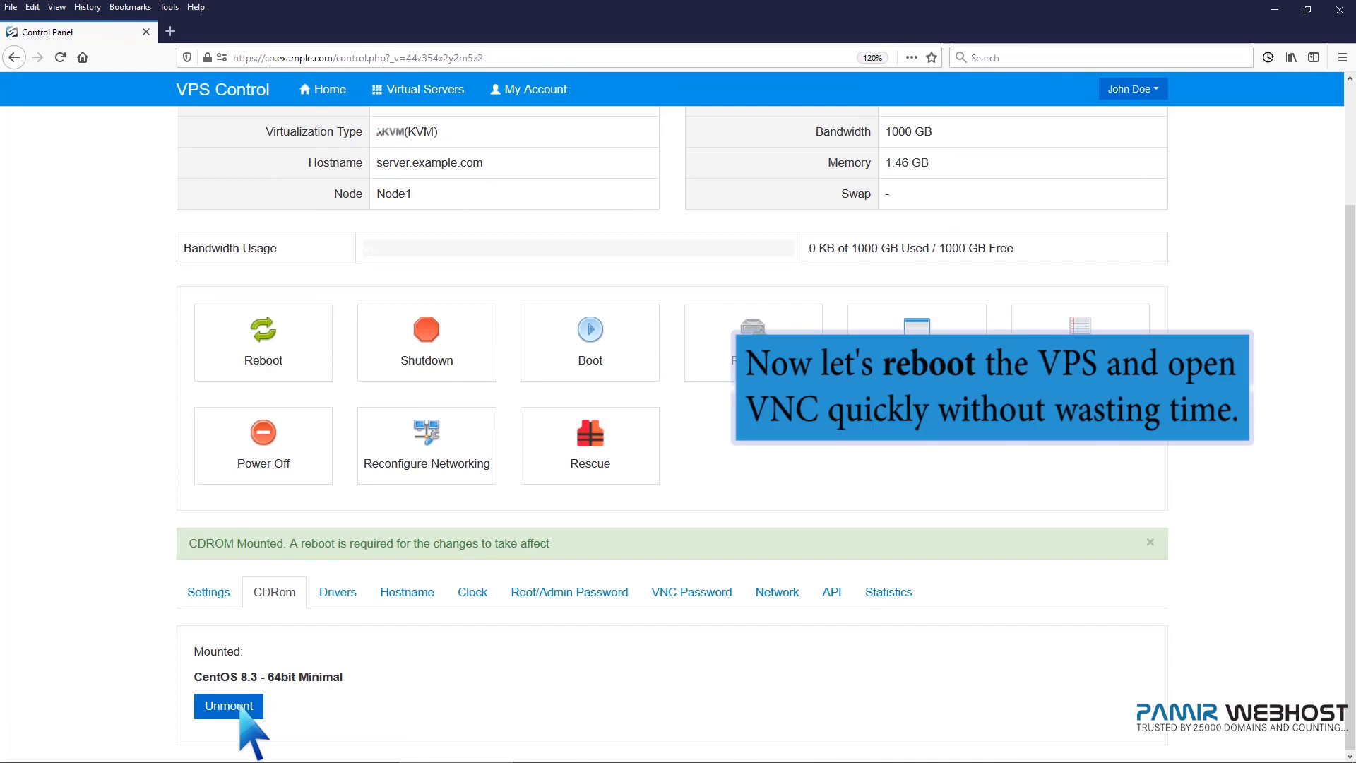
Reboot the virtual server and confirm the reboot.
click(257, 358)
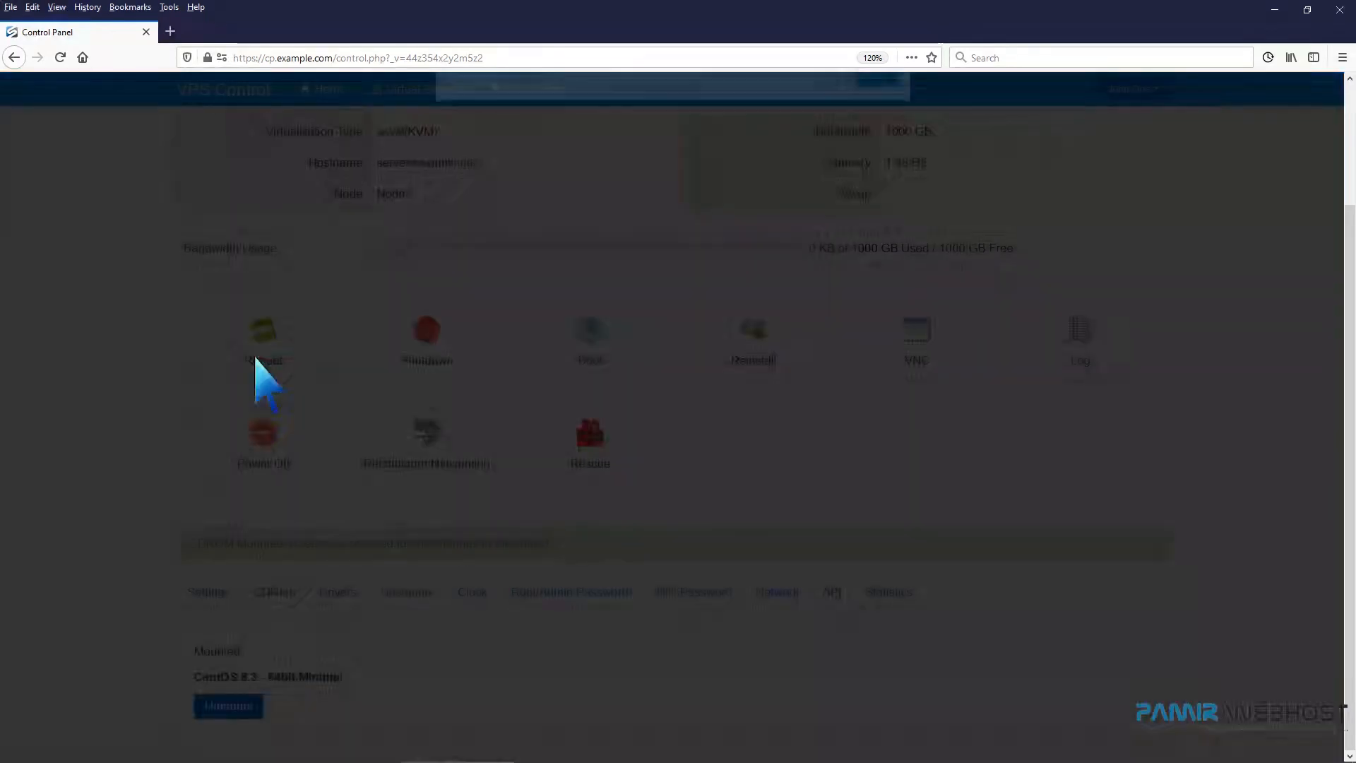
click(876, 260)
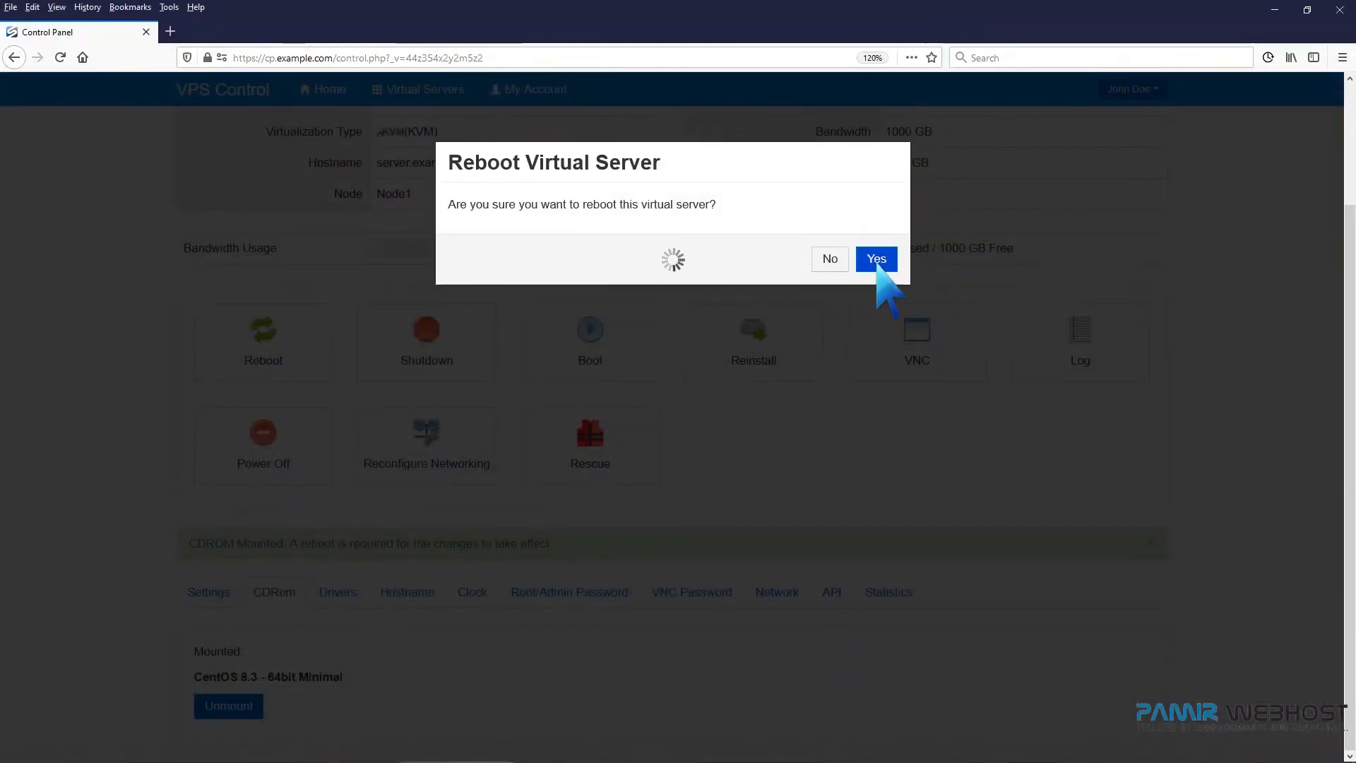
click(880, 254)
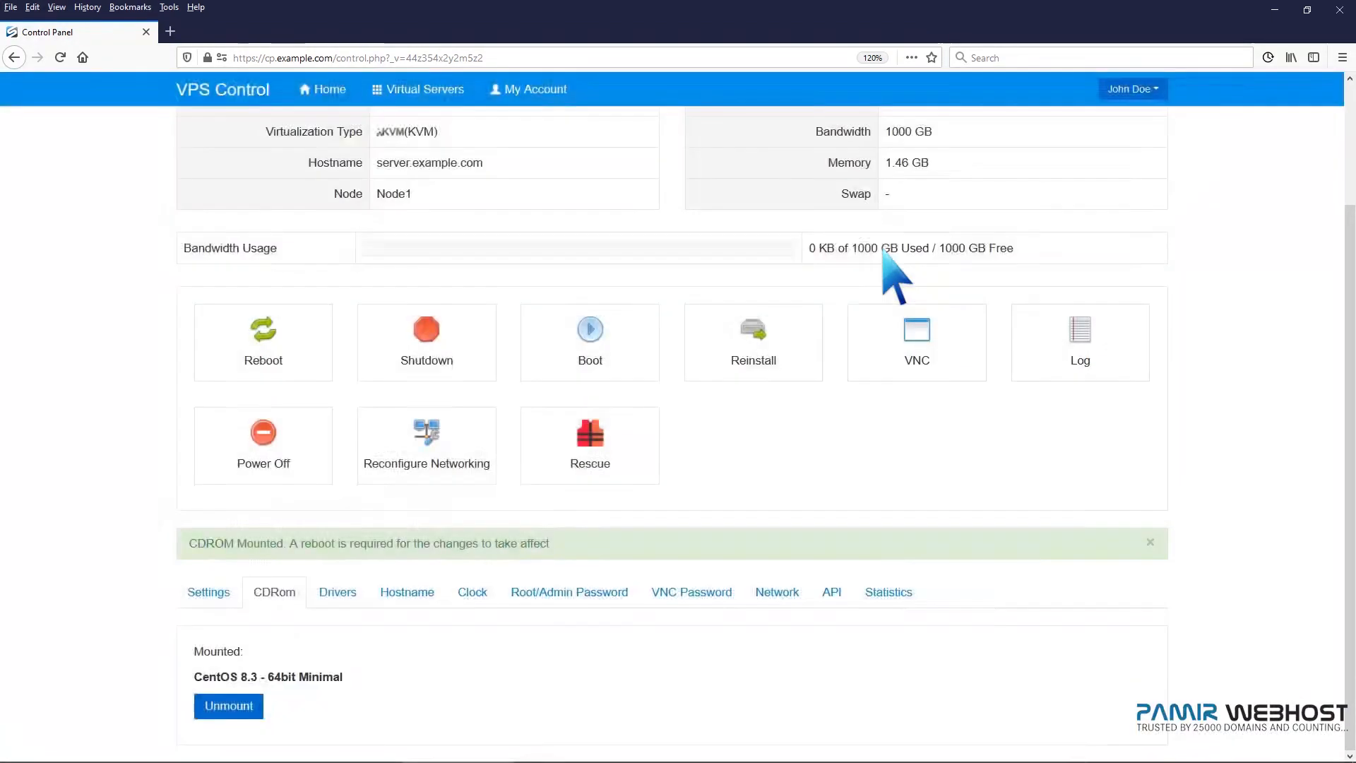
Open the VNC console through the HTML5 VNC Client SSL and maximize its window.
click(917, 341)
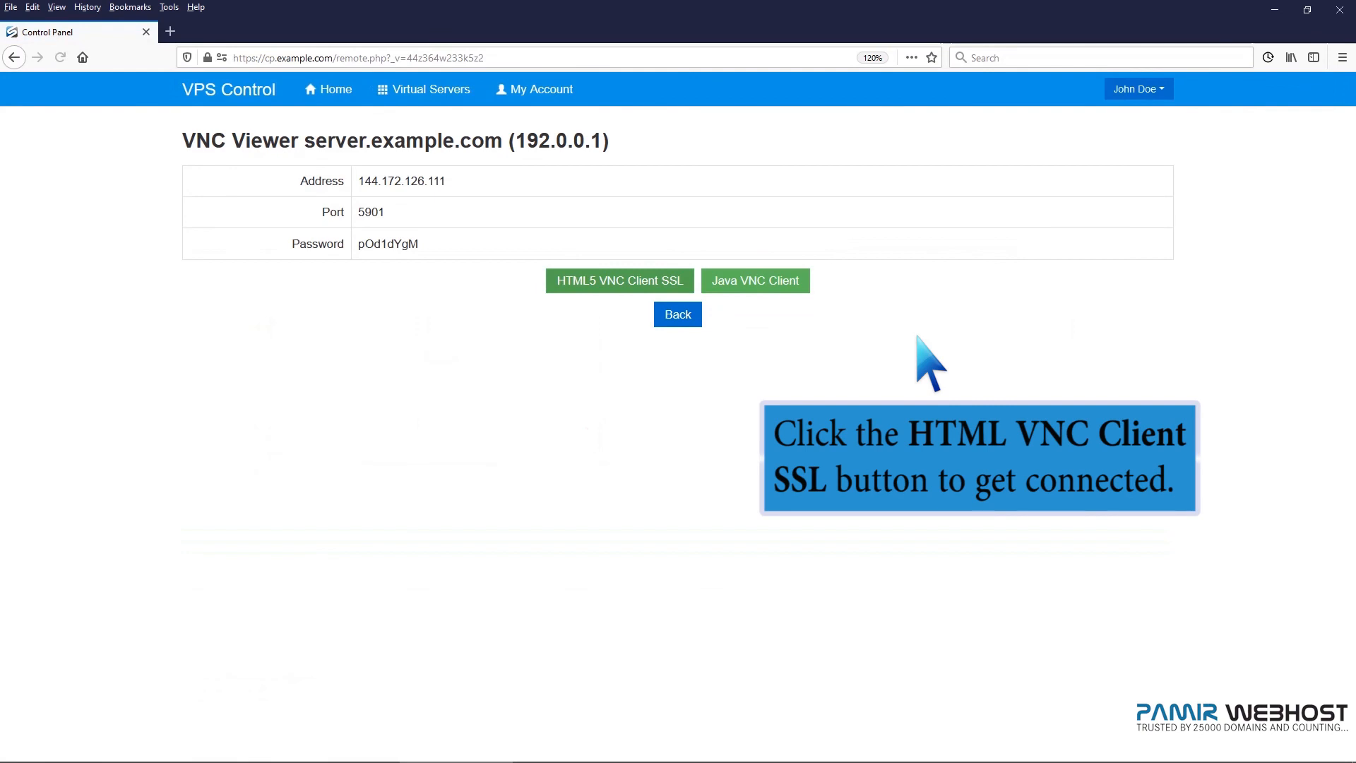
click(678, 281)
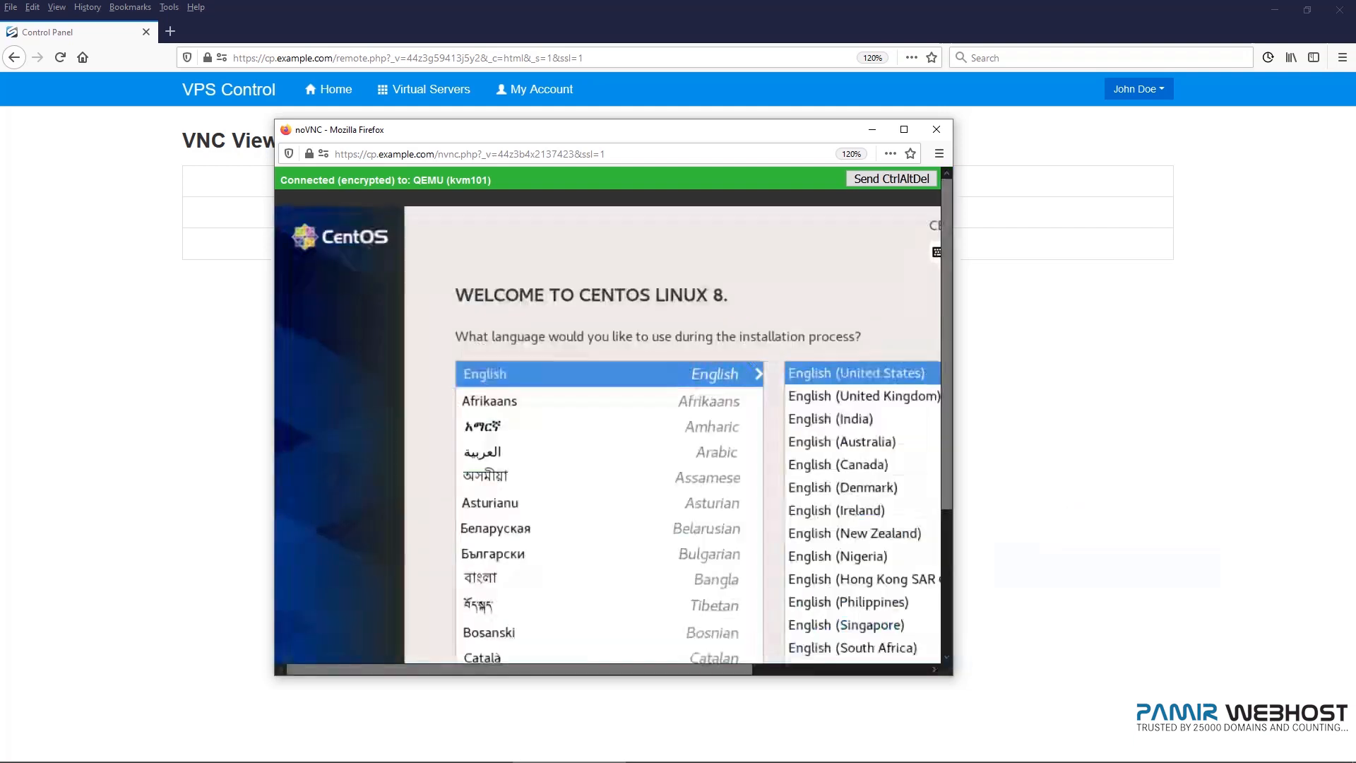
click(903, 129)
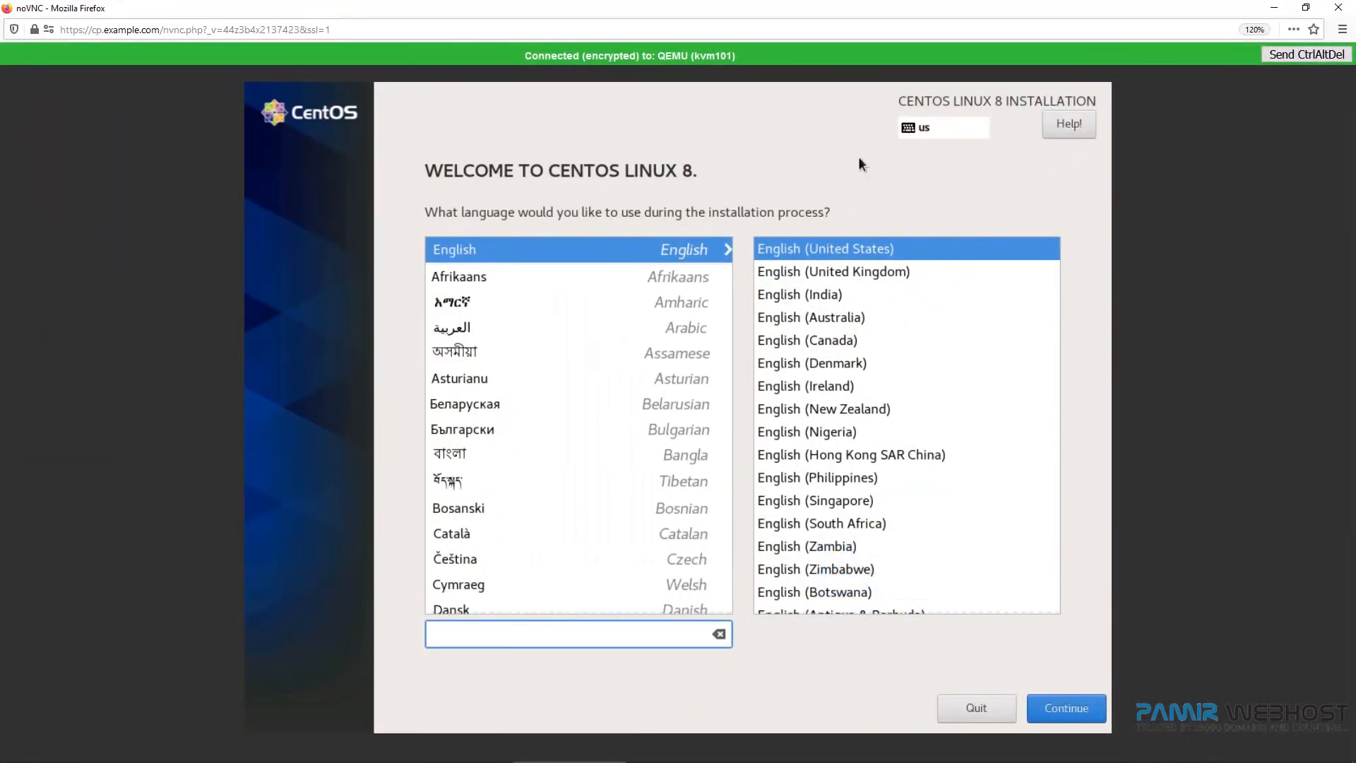
Continue the installer in English (United States) and select the 15 GiB vda disk as installation destination.
click(1072, 706)
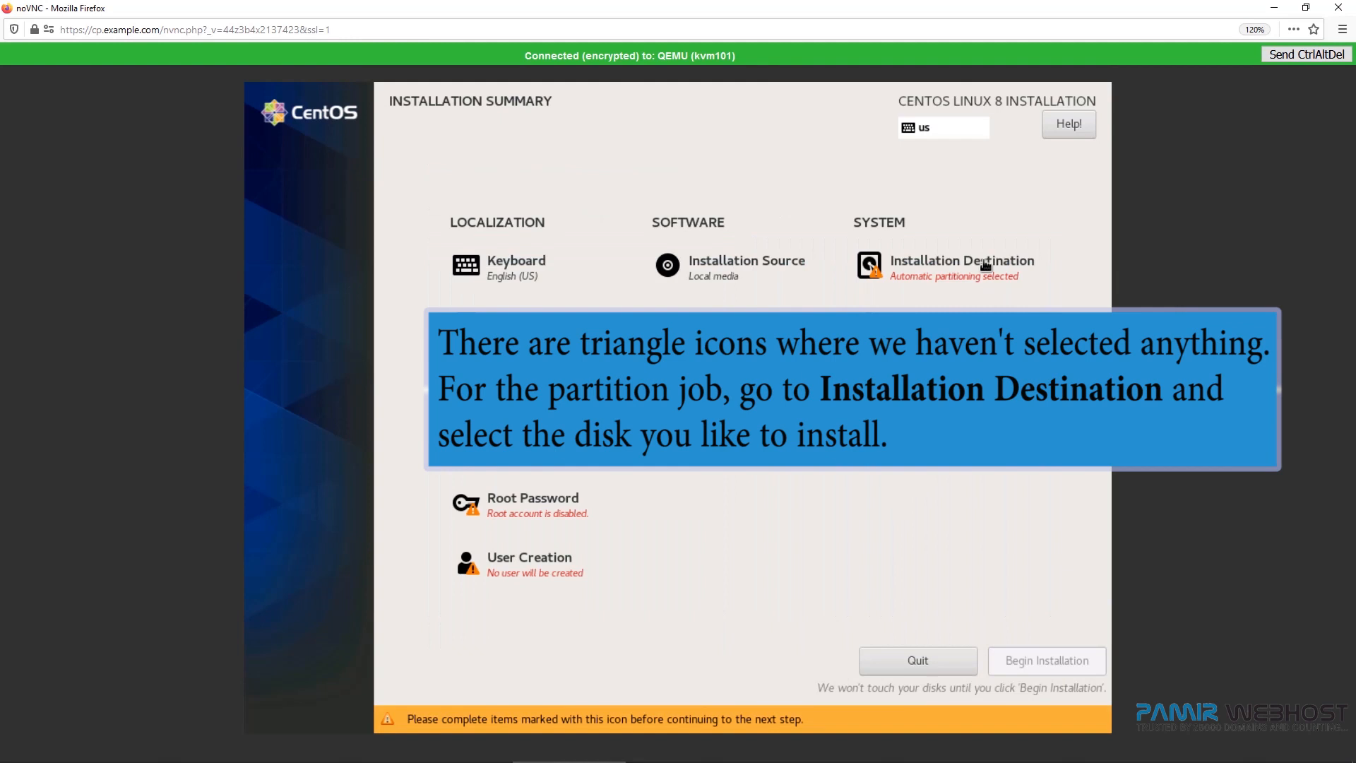
click(985, 265)
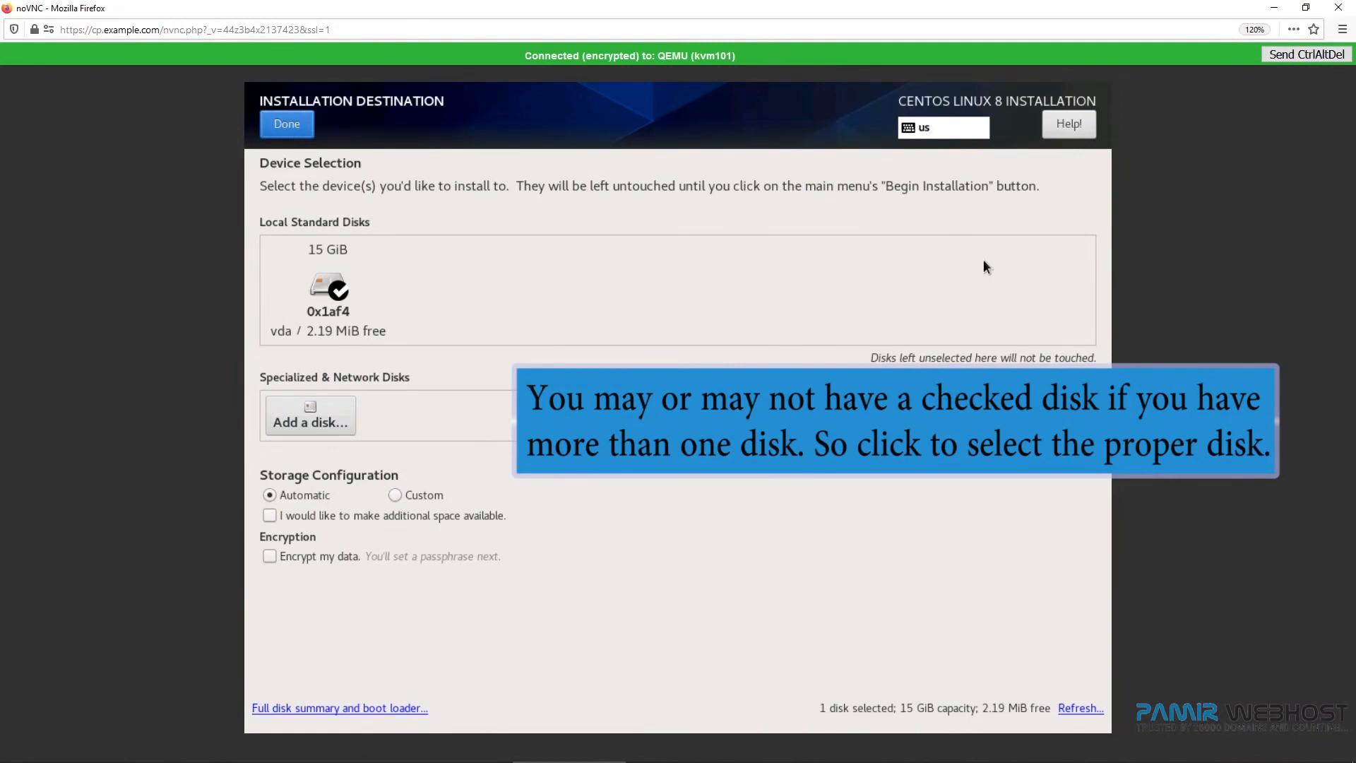
click(387, 305)
click(338, 286)
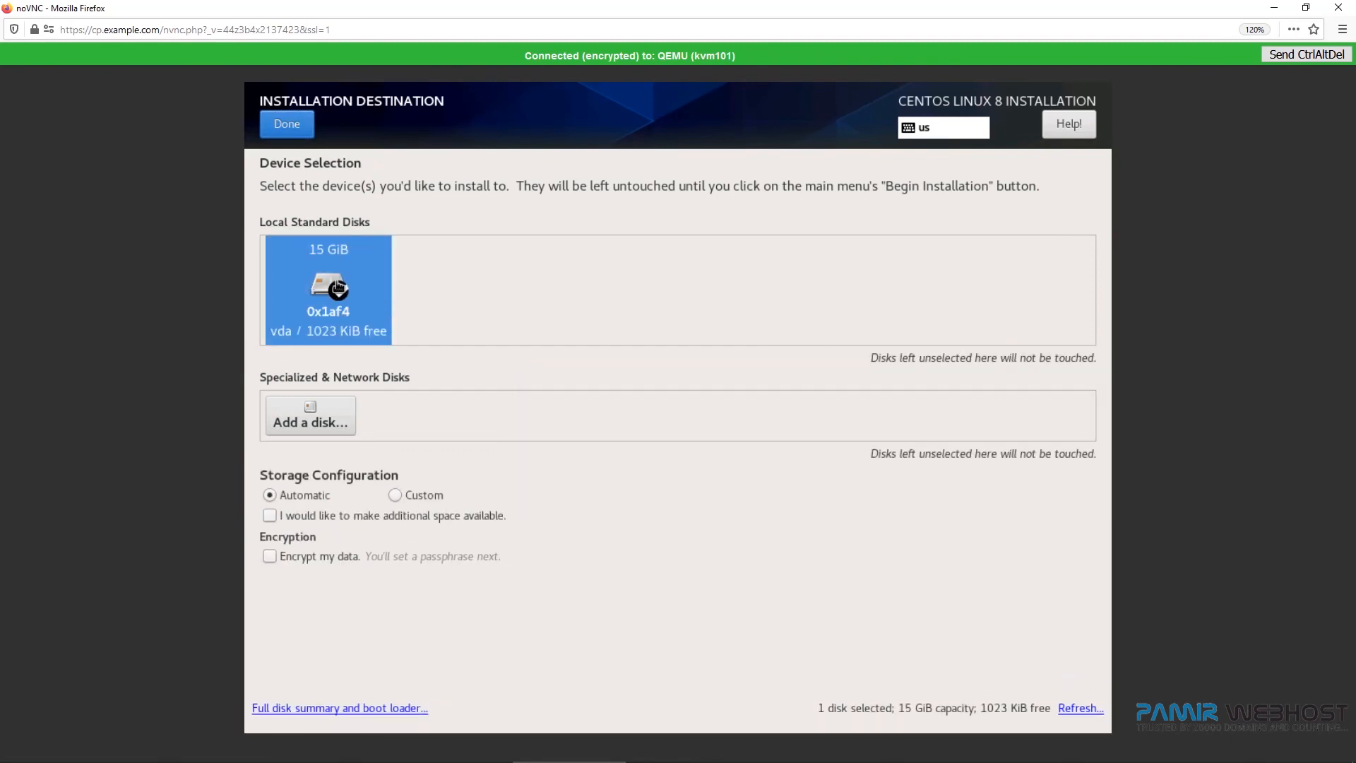
click(286, 124)
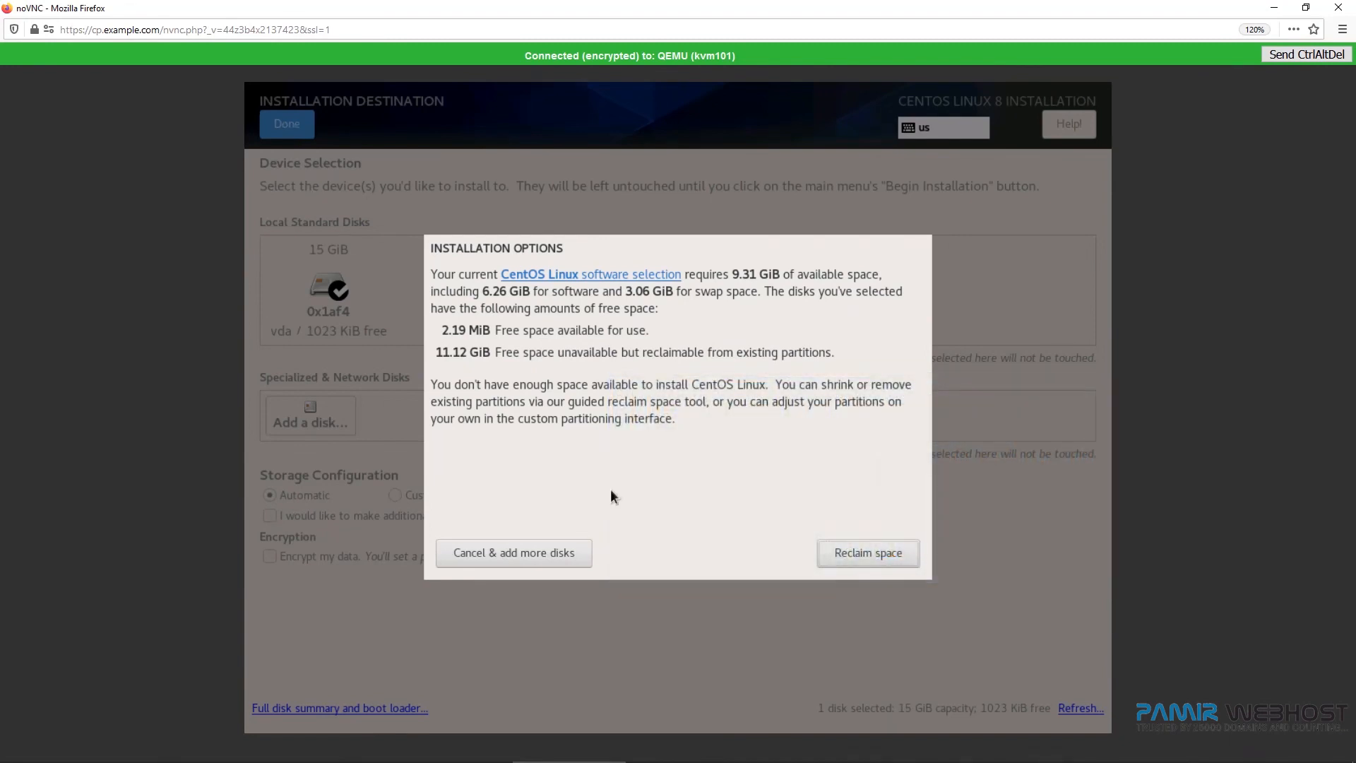
Reclaim disk space by deleting all existing partitions on the disk.
click(836, 552)
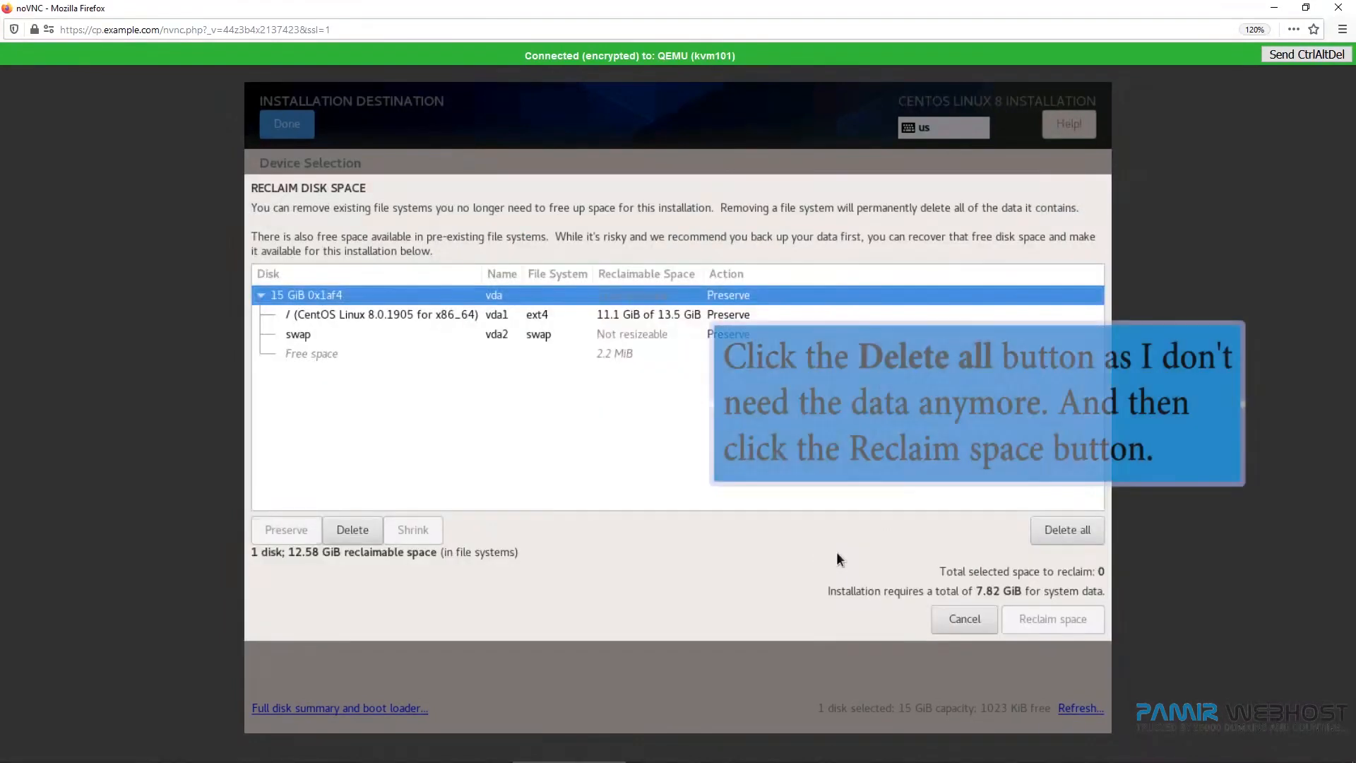
click(1059, 531)
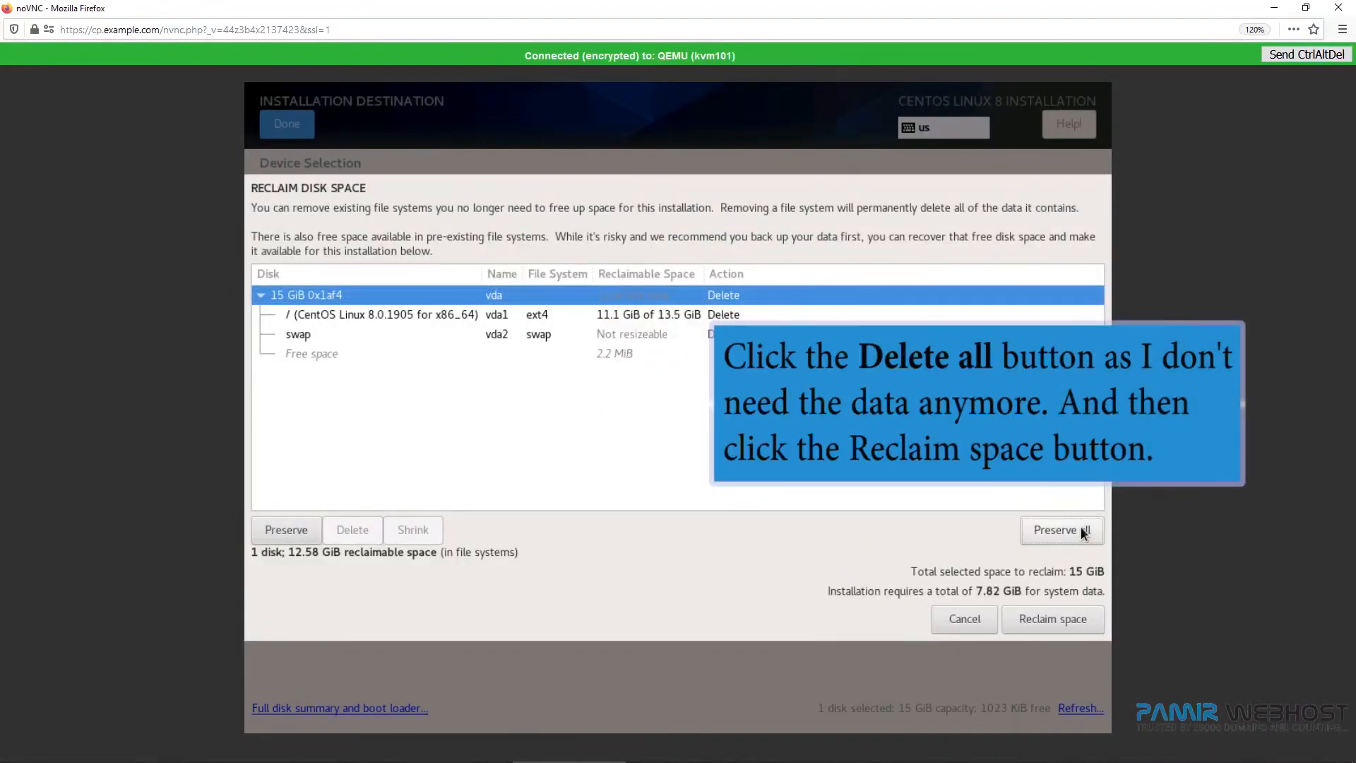
click(1058, 616)
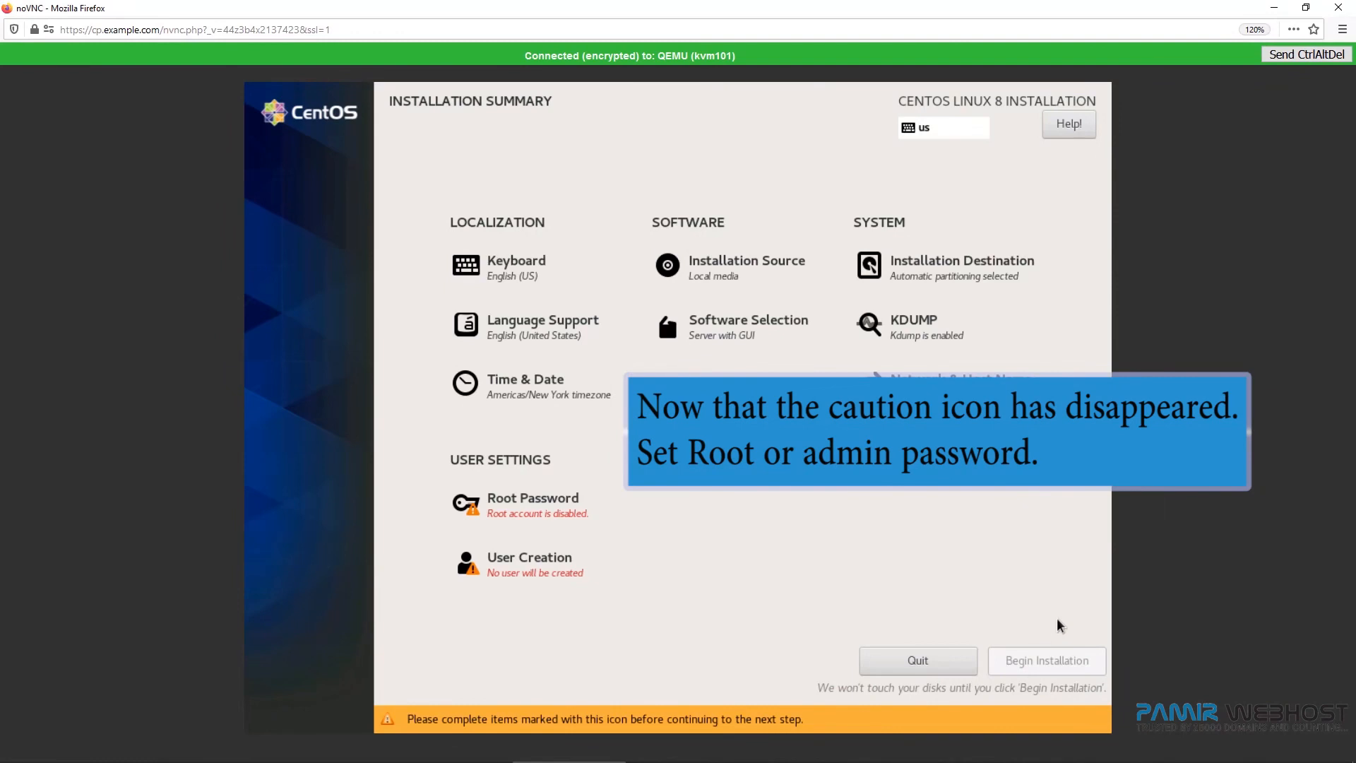
Set and confirm the root account password, accepting it despite the weak-password warning.
click(572, 520)
text(•••••••)
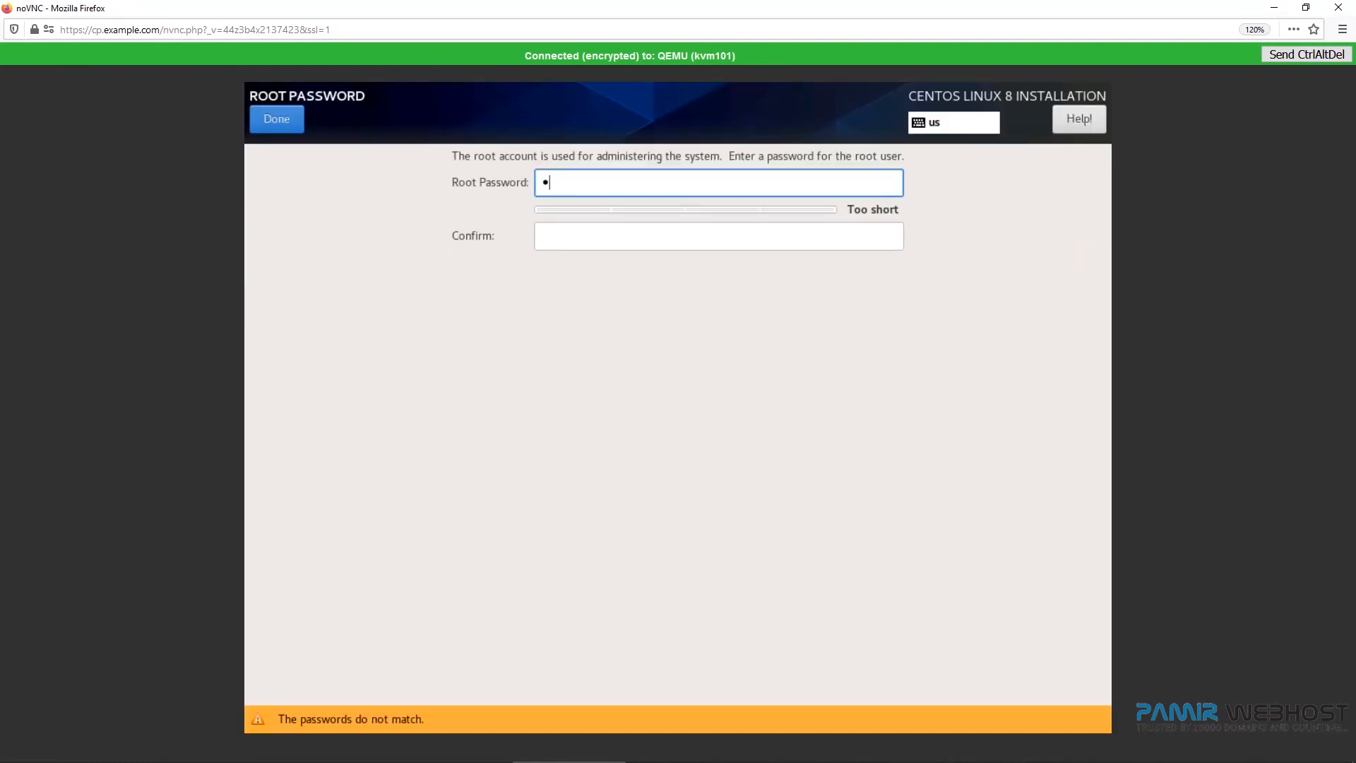
click(572, 233)
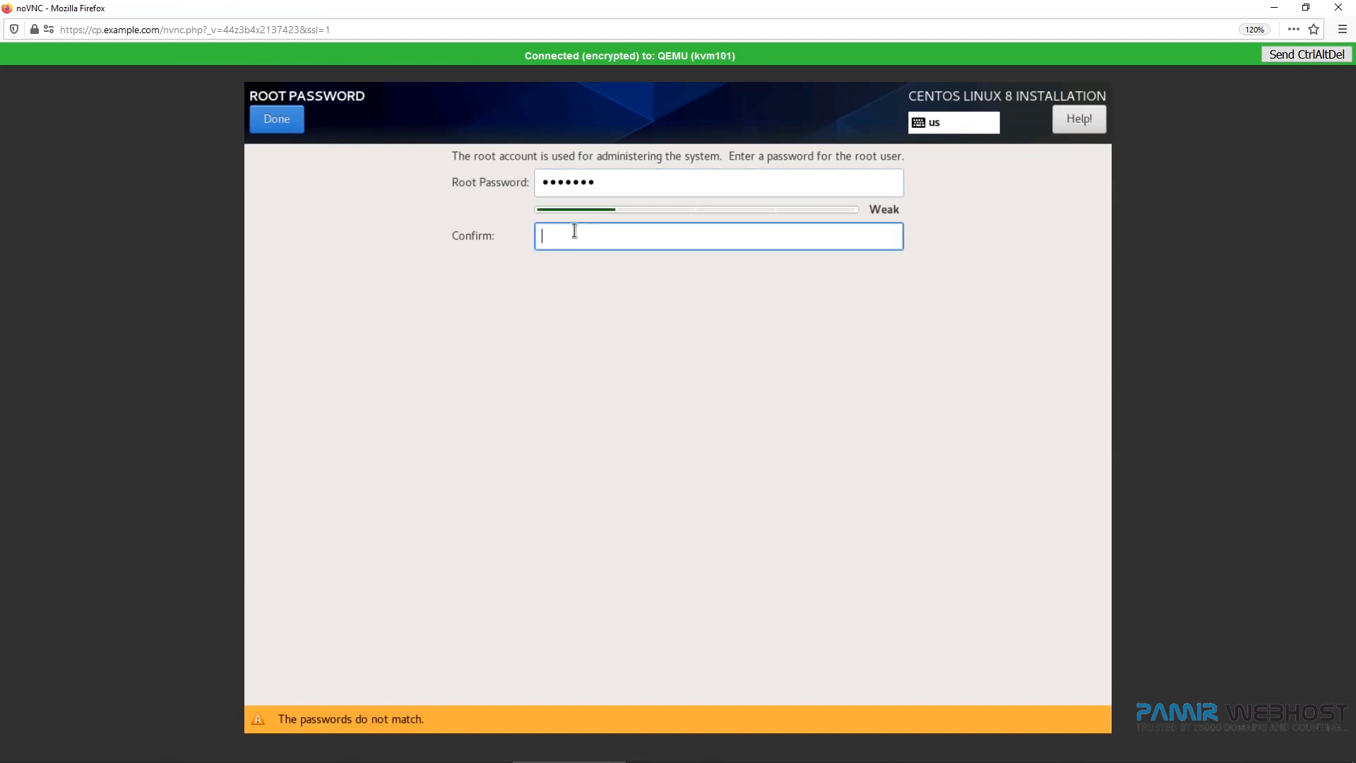
text(•••••••)
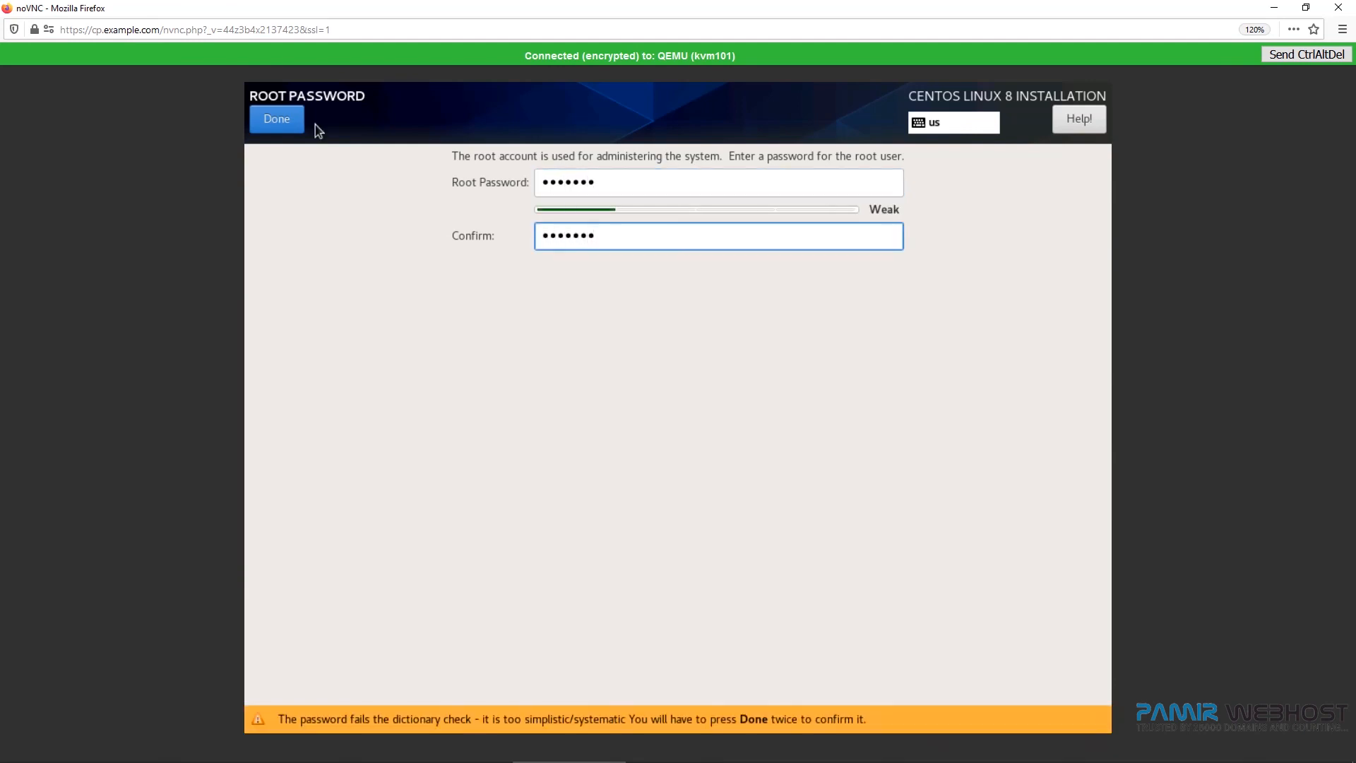
click(288, 118)
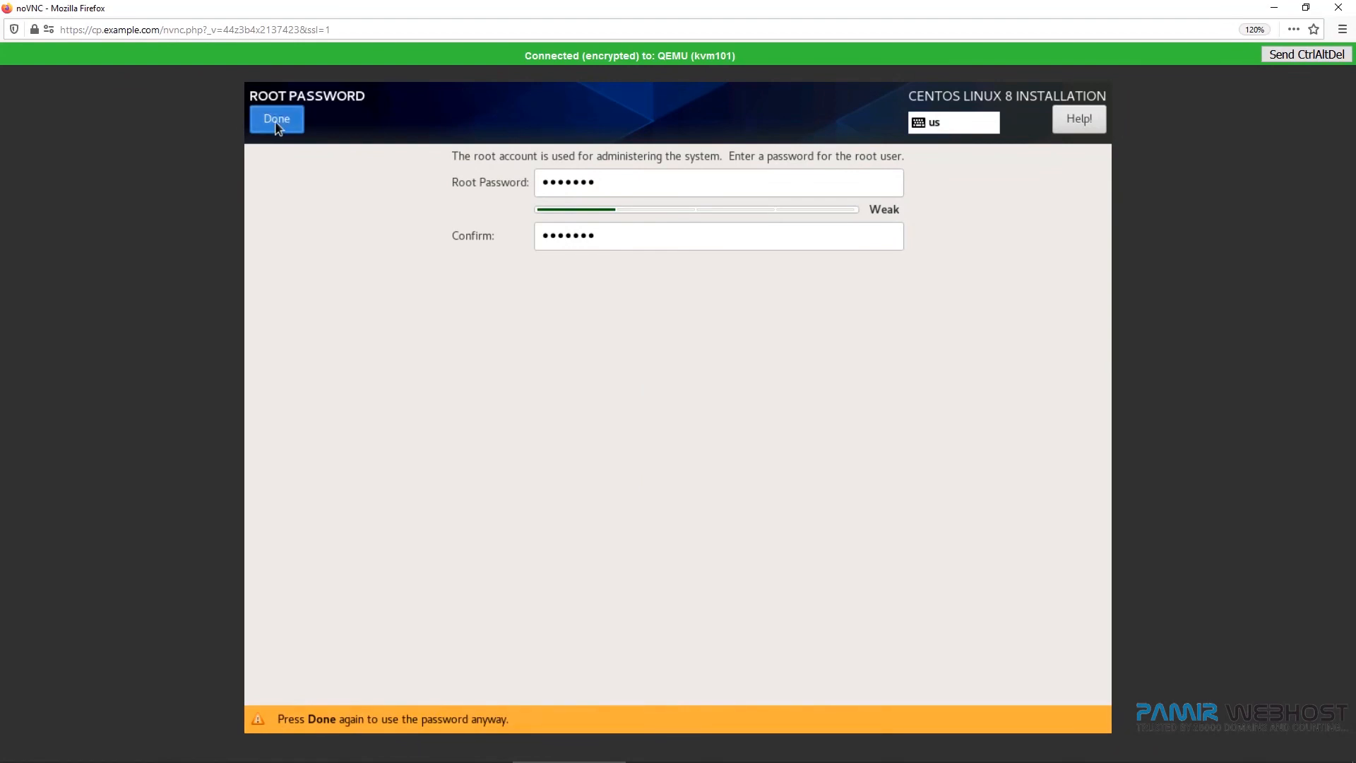
click(277, 122)
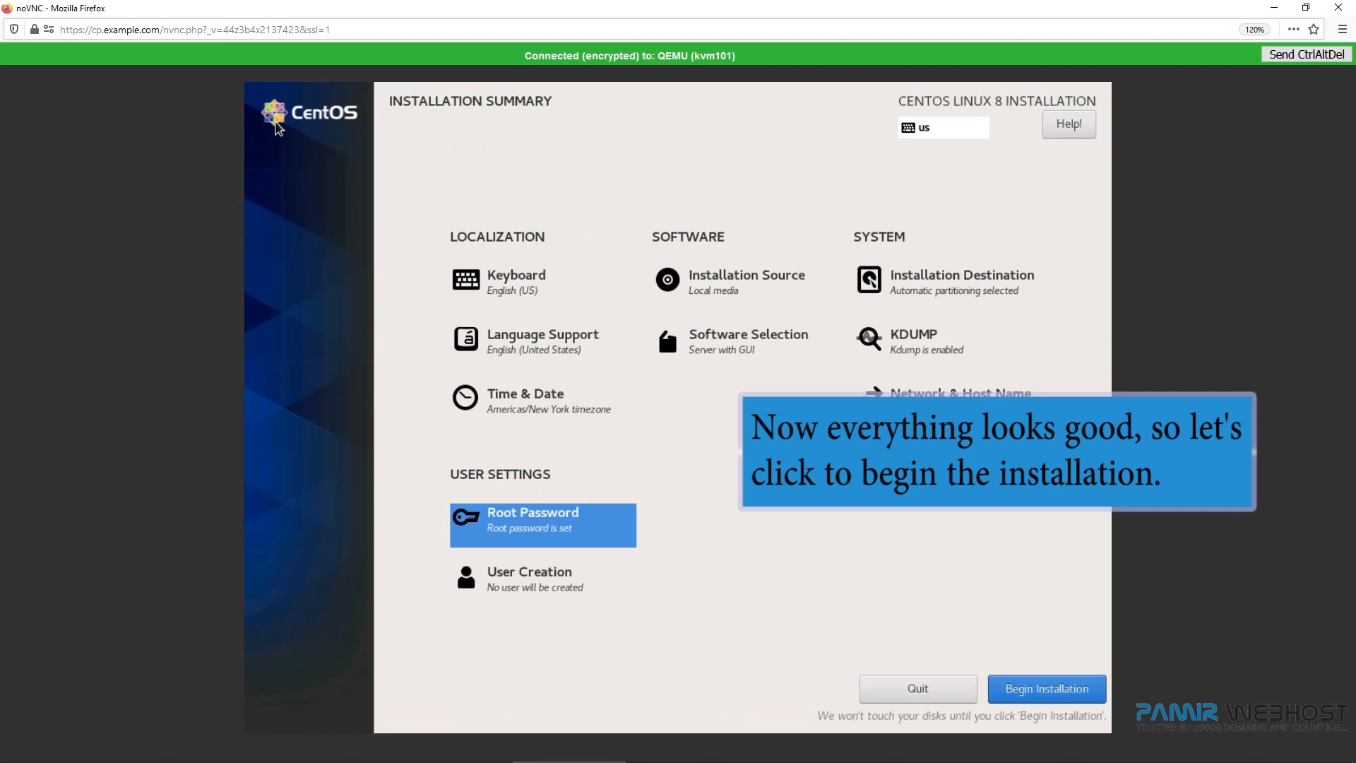
Begin the installation and reboot the system once it completes.
click(1019, 683)
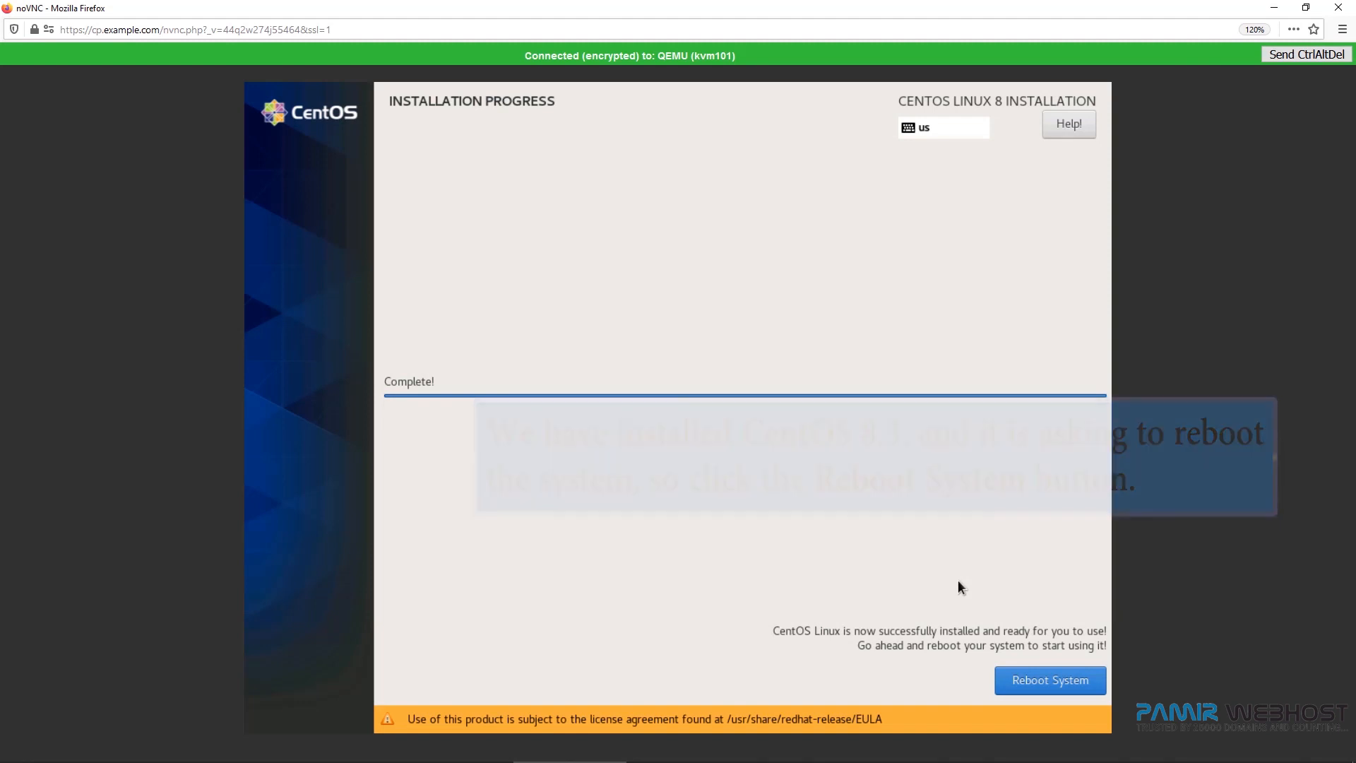
click(1033, 680)
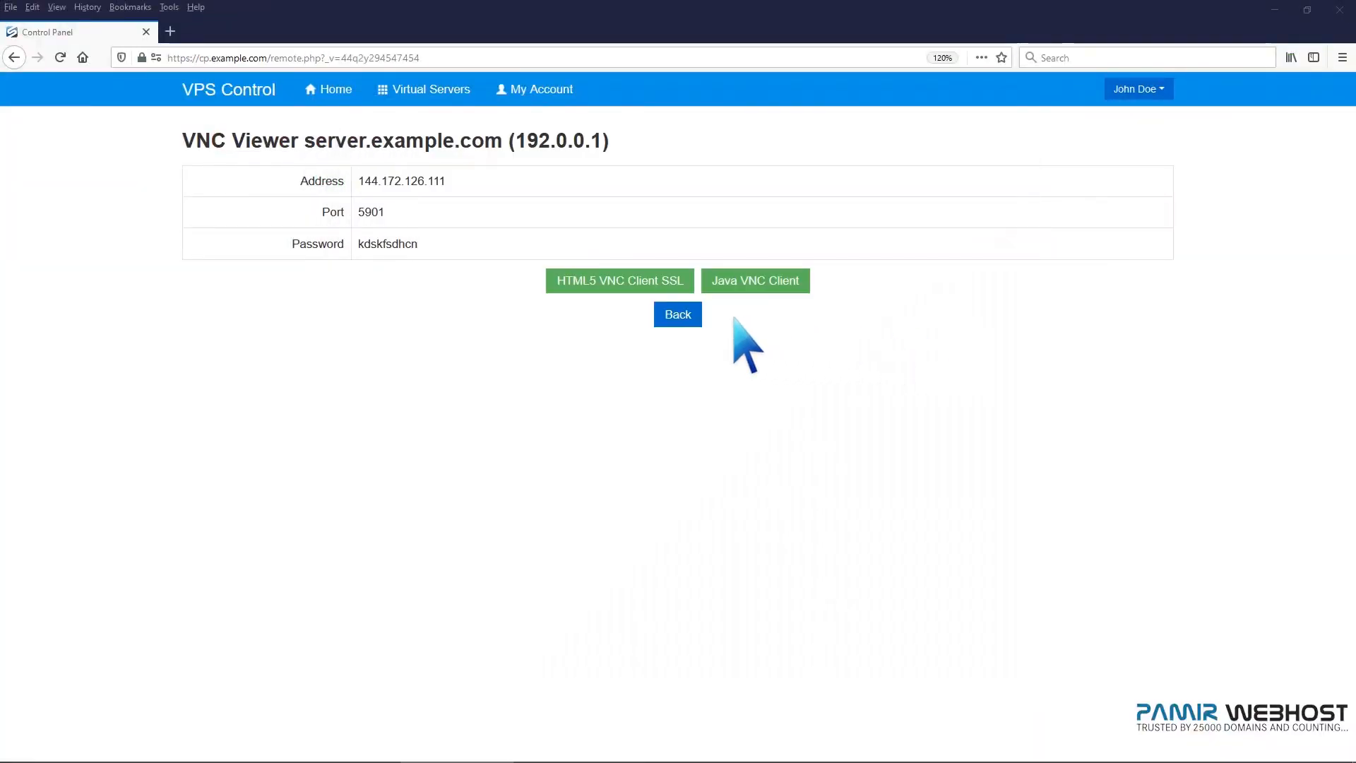
click(685, 314)
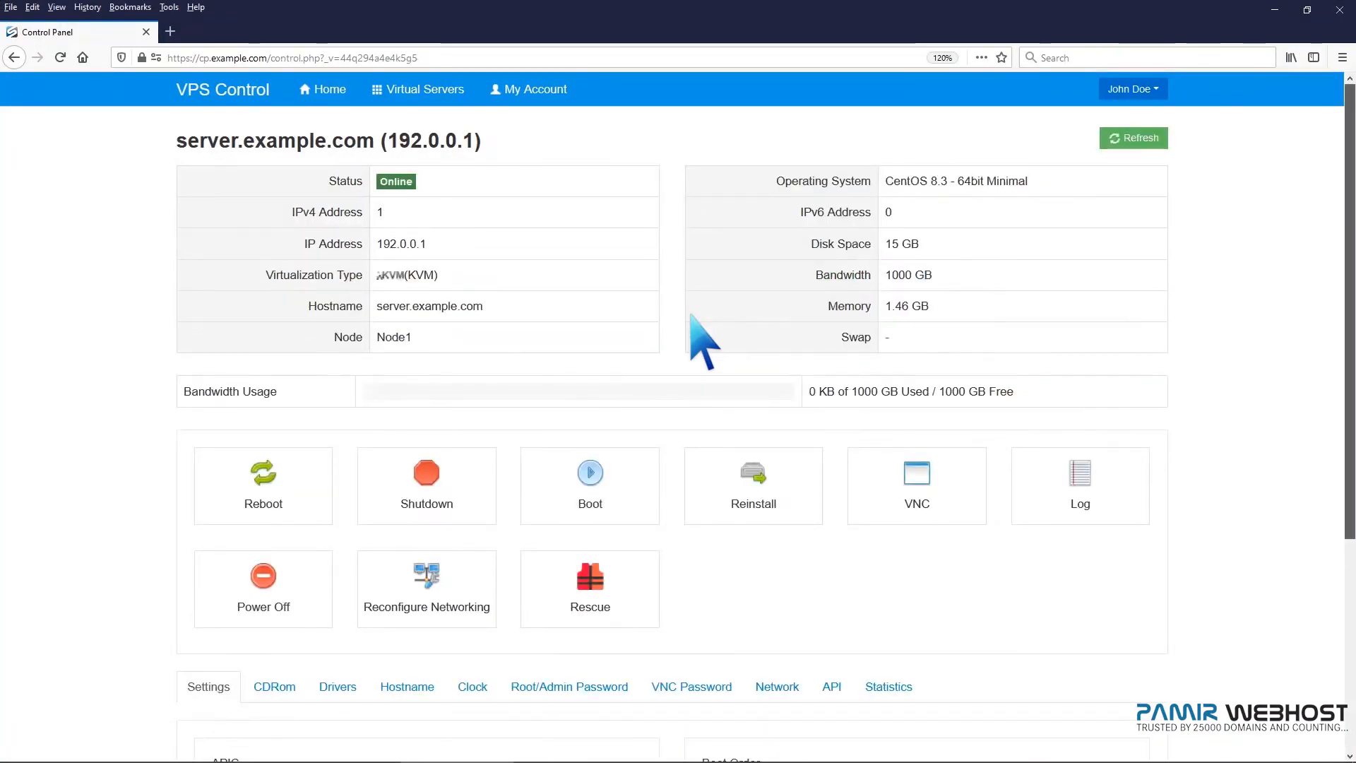
Change the VPS boot order to (1) Hard Disk (2) CDROM.
scroll(699, 339, down, 5)
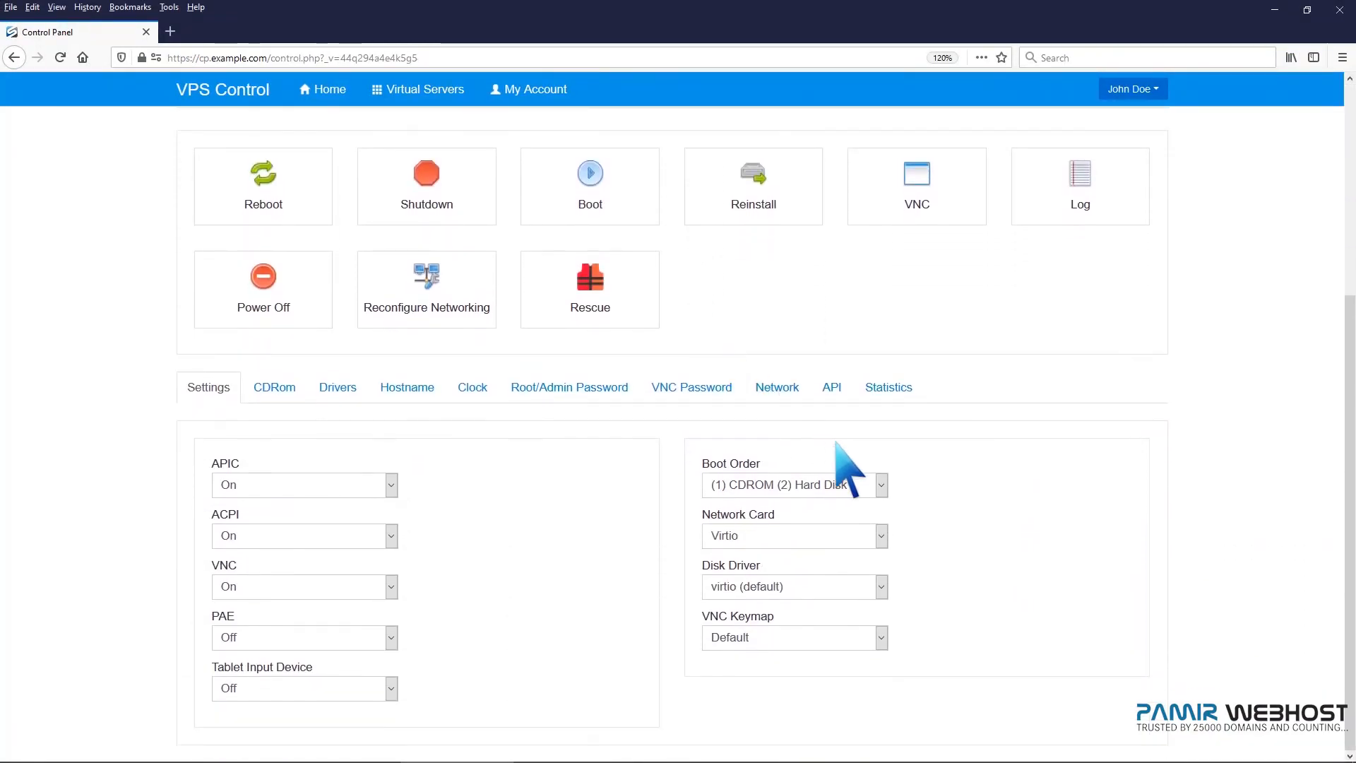
click(879, 485)
click(862, 506)
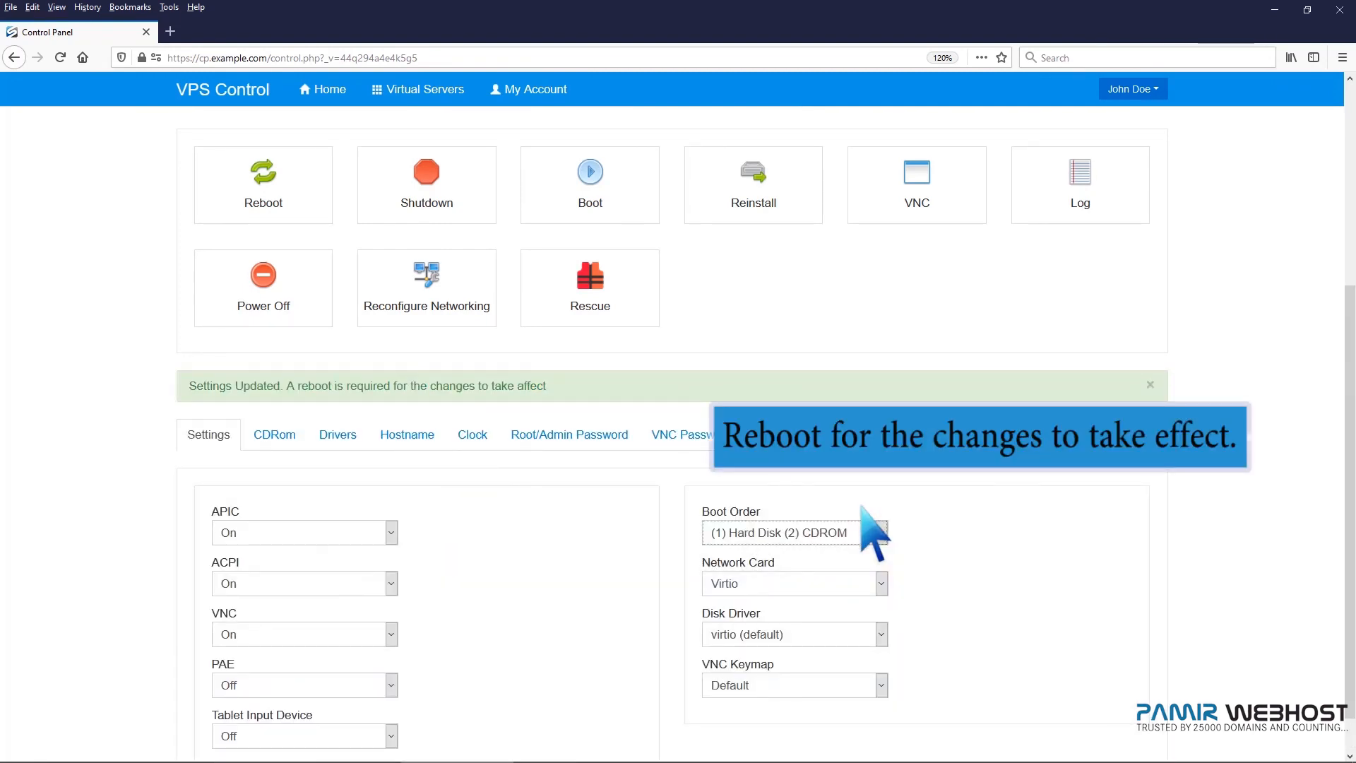
Reboot the virtual server, confirming and dismissing the success dialog.
click(279, 192)
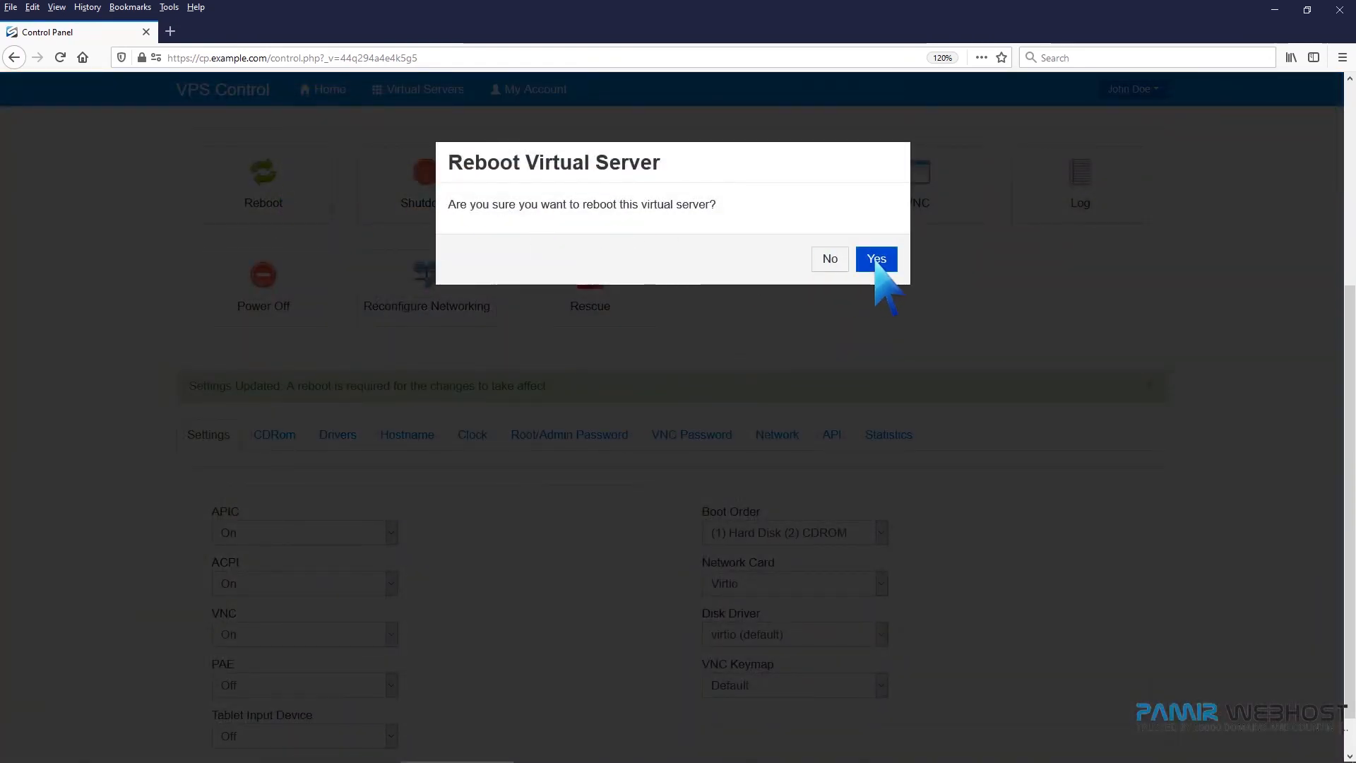
click(876, 258)
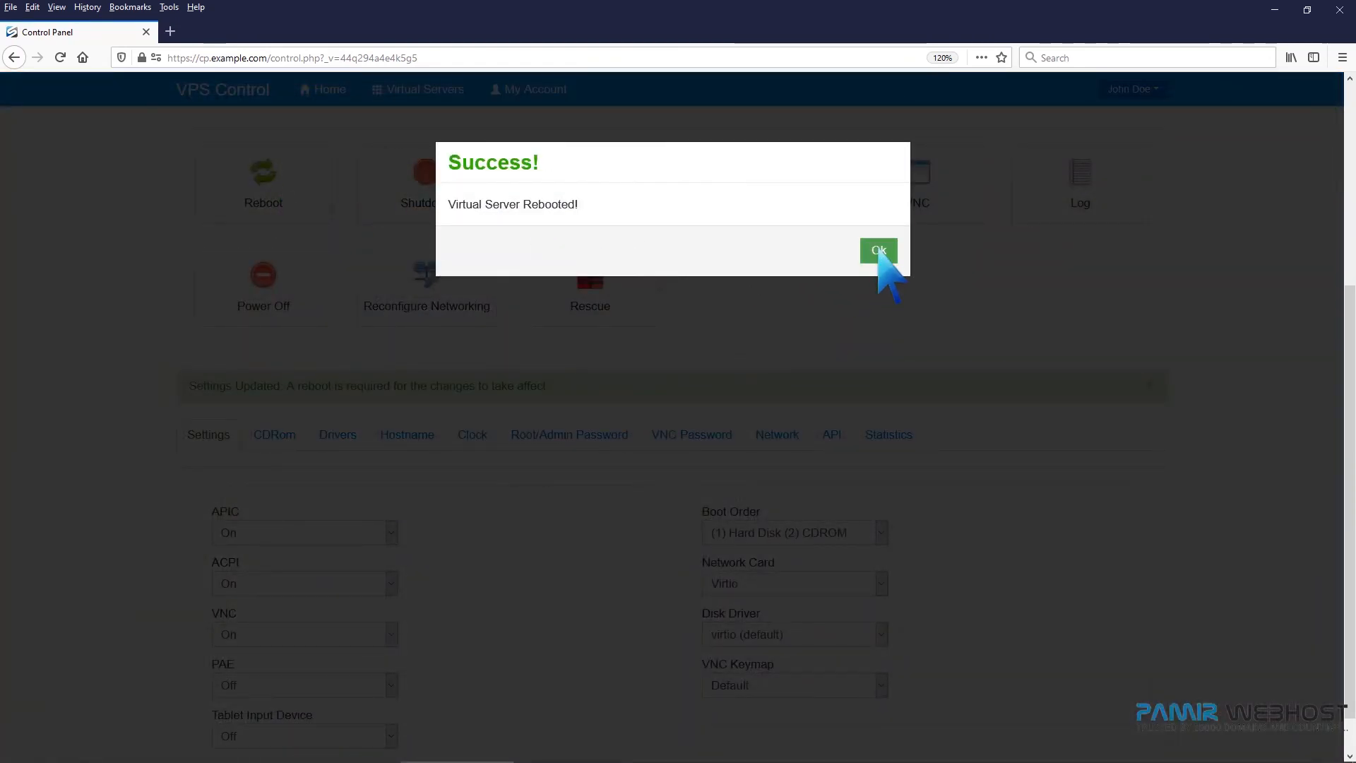
click(878, 251)
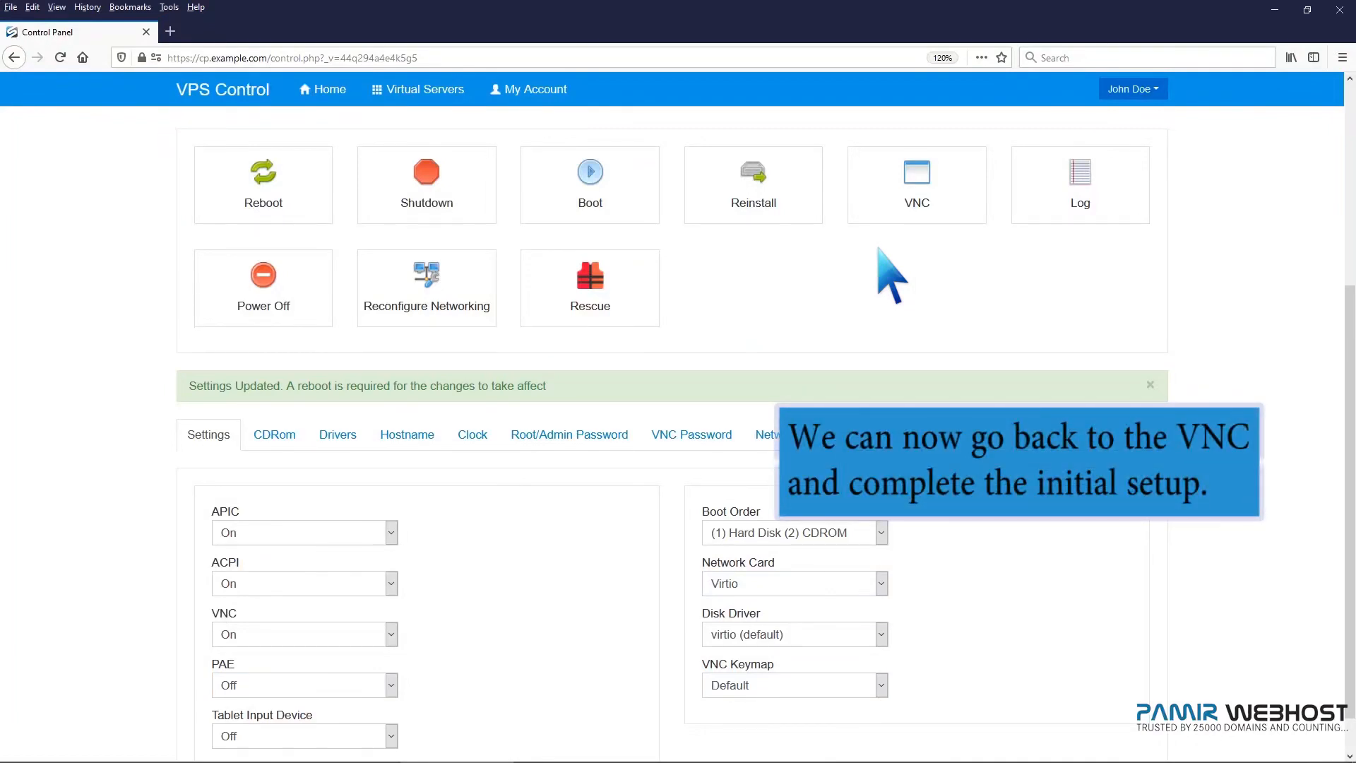
Reopen the VNC console and accept the CentOS 8 Linux license agreement.
click(917, 185)
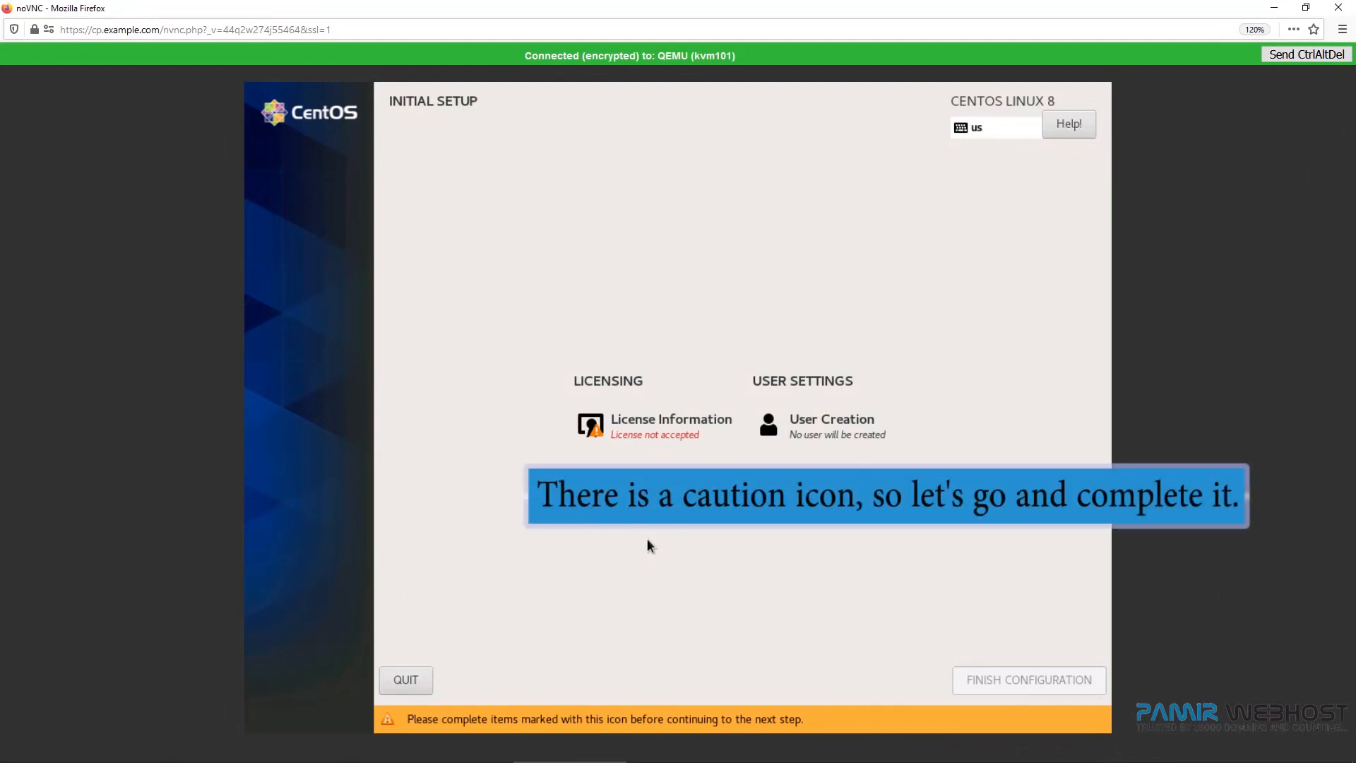
click(664, 433)
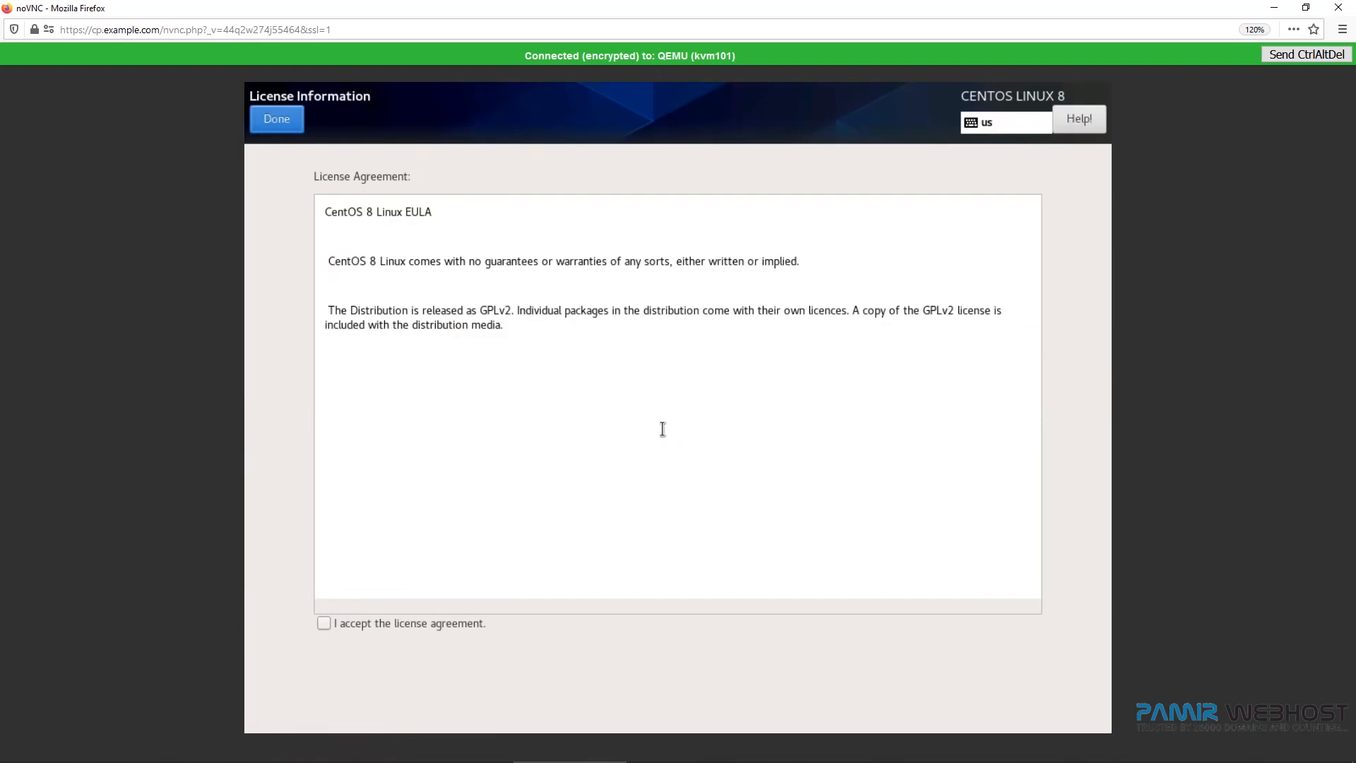
click(323, 621)
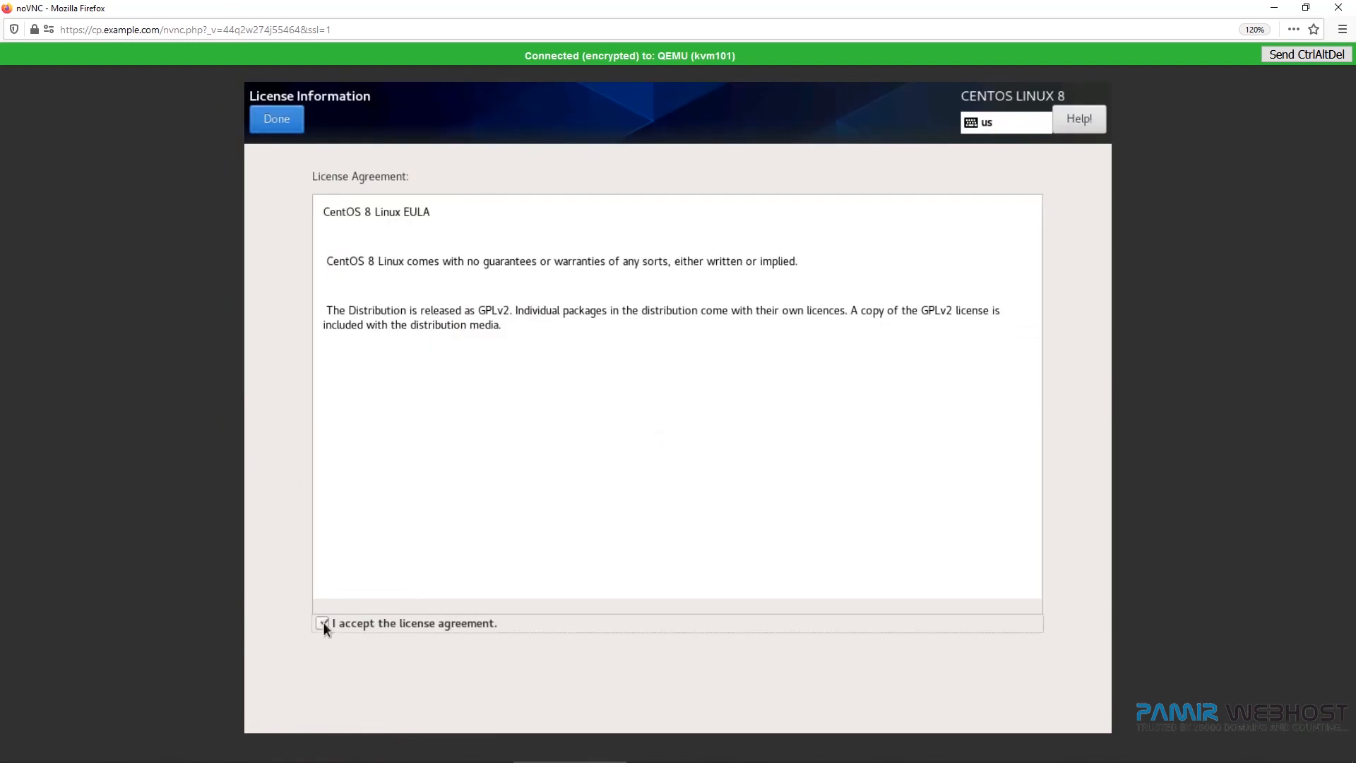
click(279, 121)
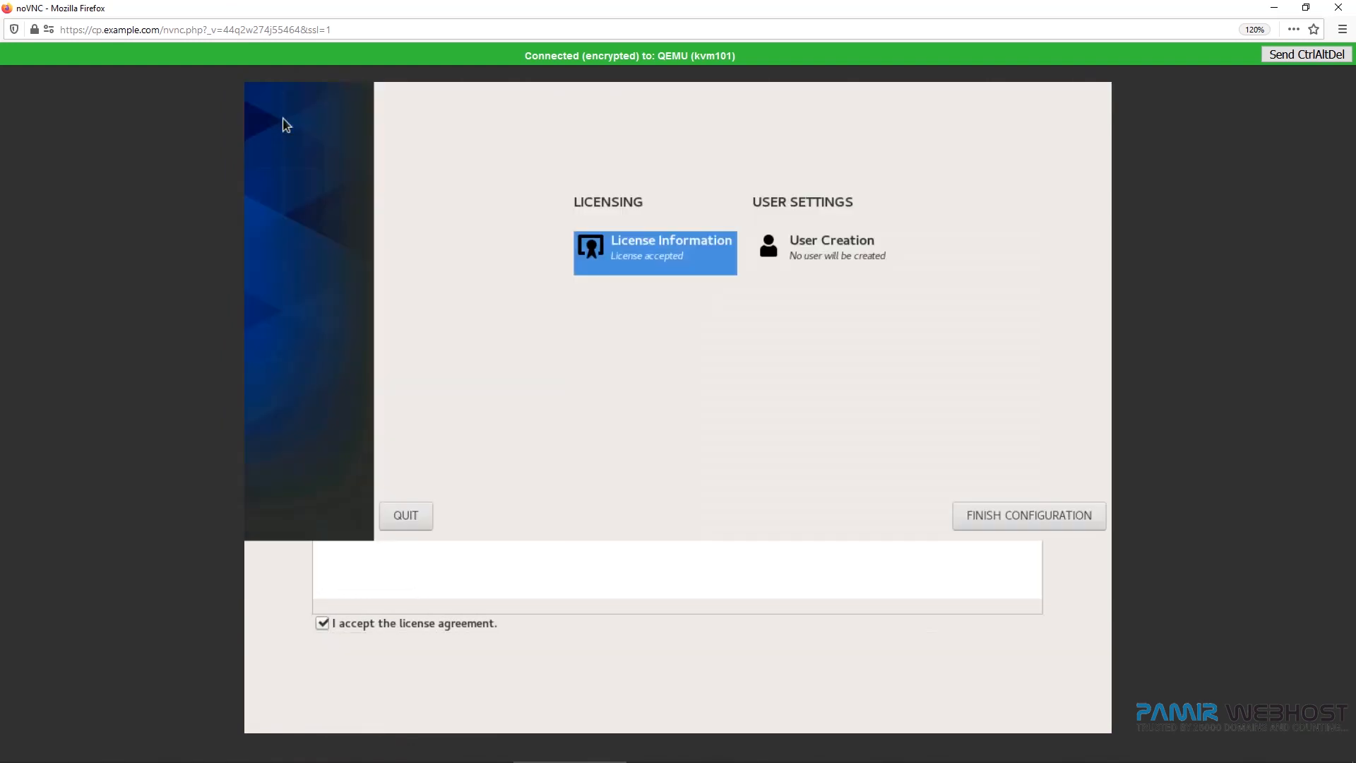
Finish the initial configuration and move past the Welcome screen.
click(998, 704)
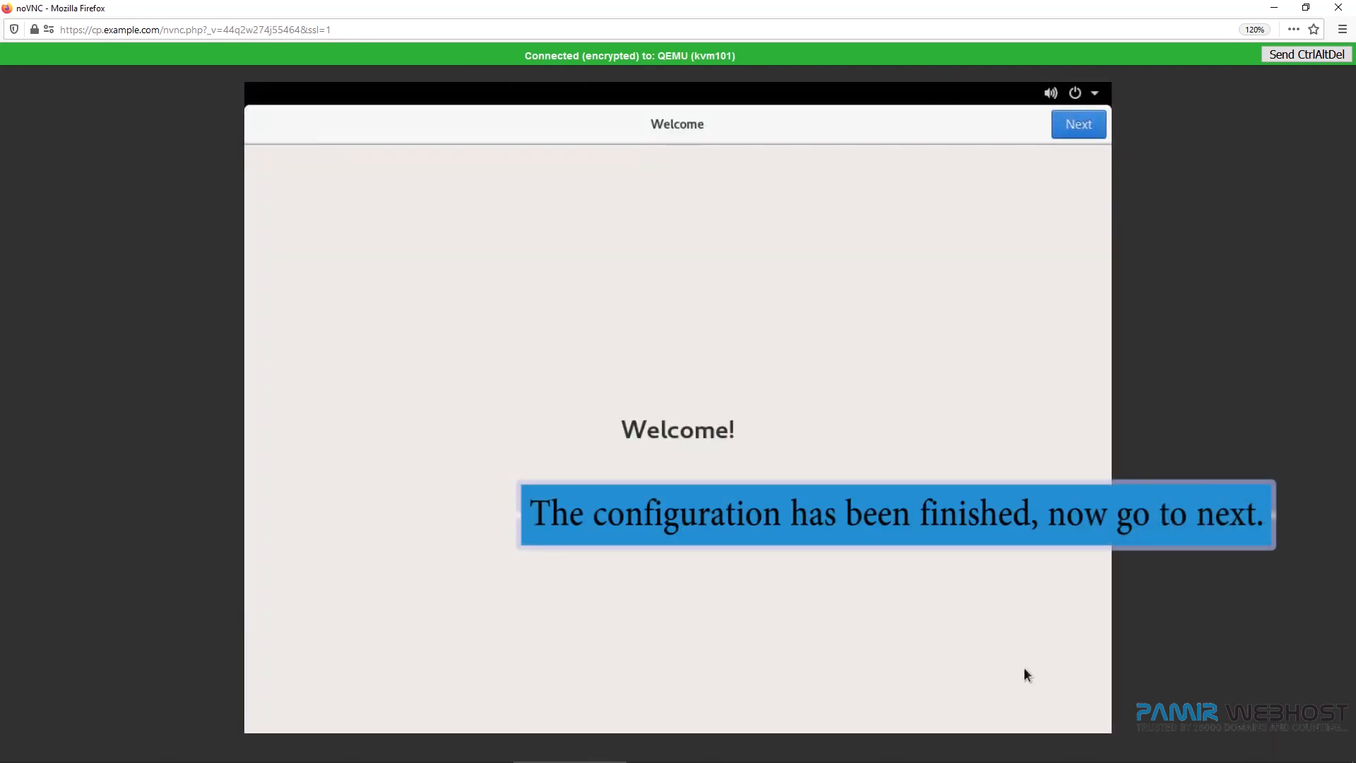
click(1076, 128)
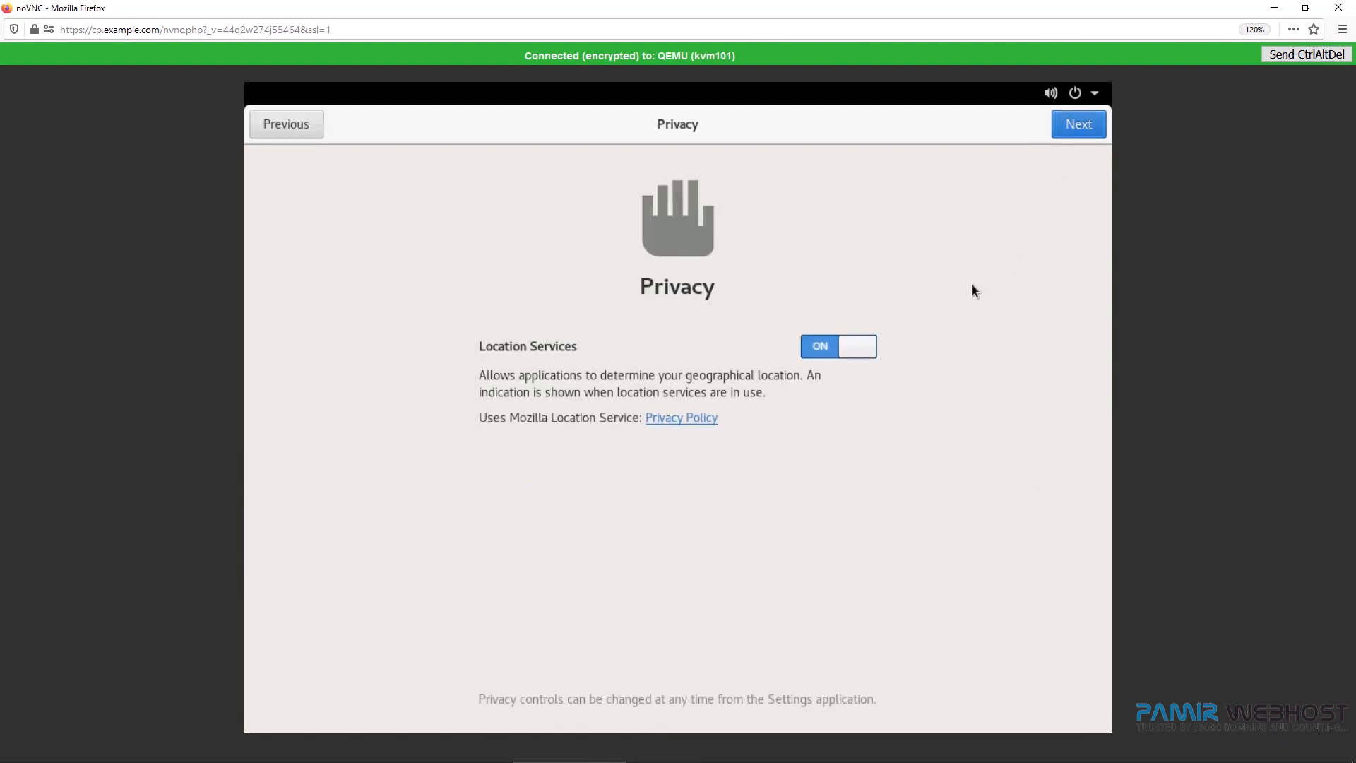
Turn off Location Services in the privacy settings and skip connecting any online accounts.
click(859, 350)
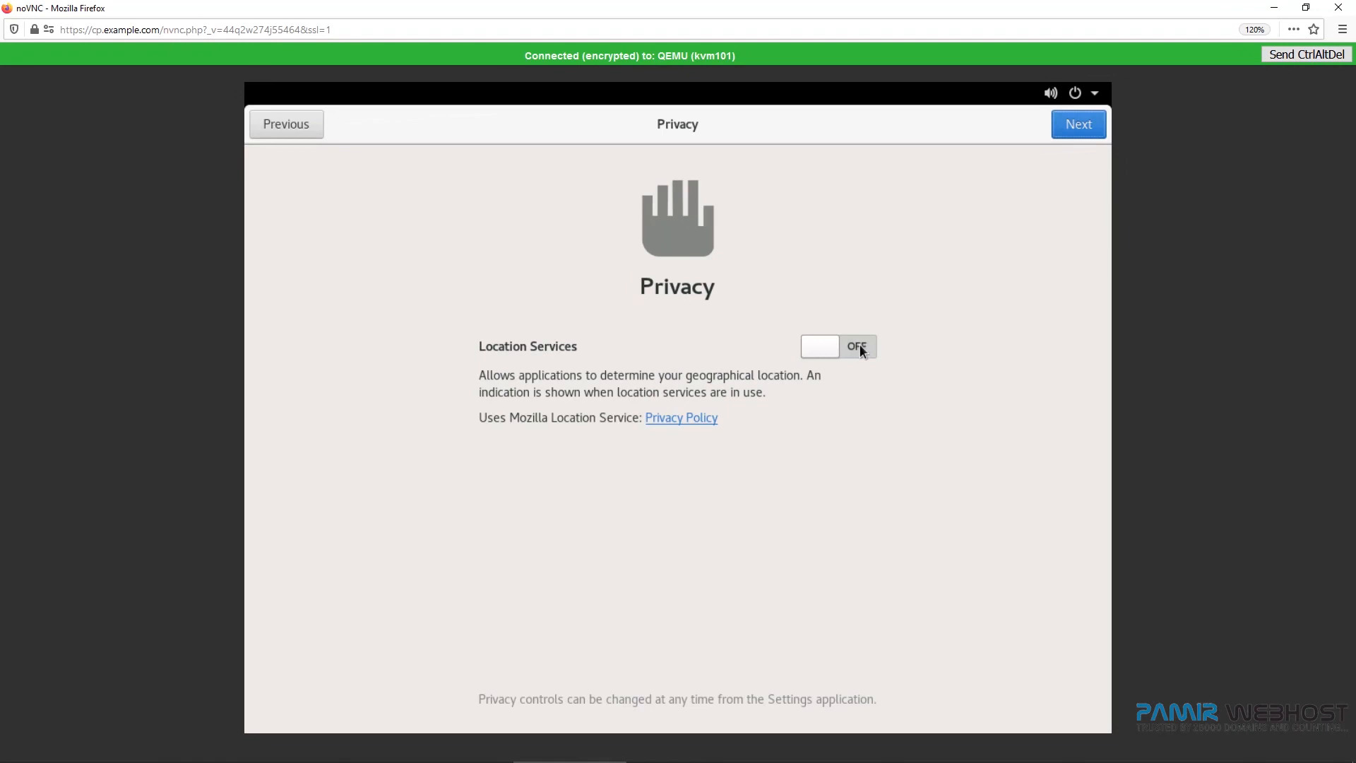
click(1081, 126)
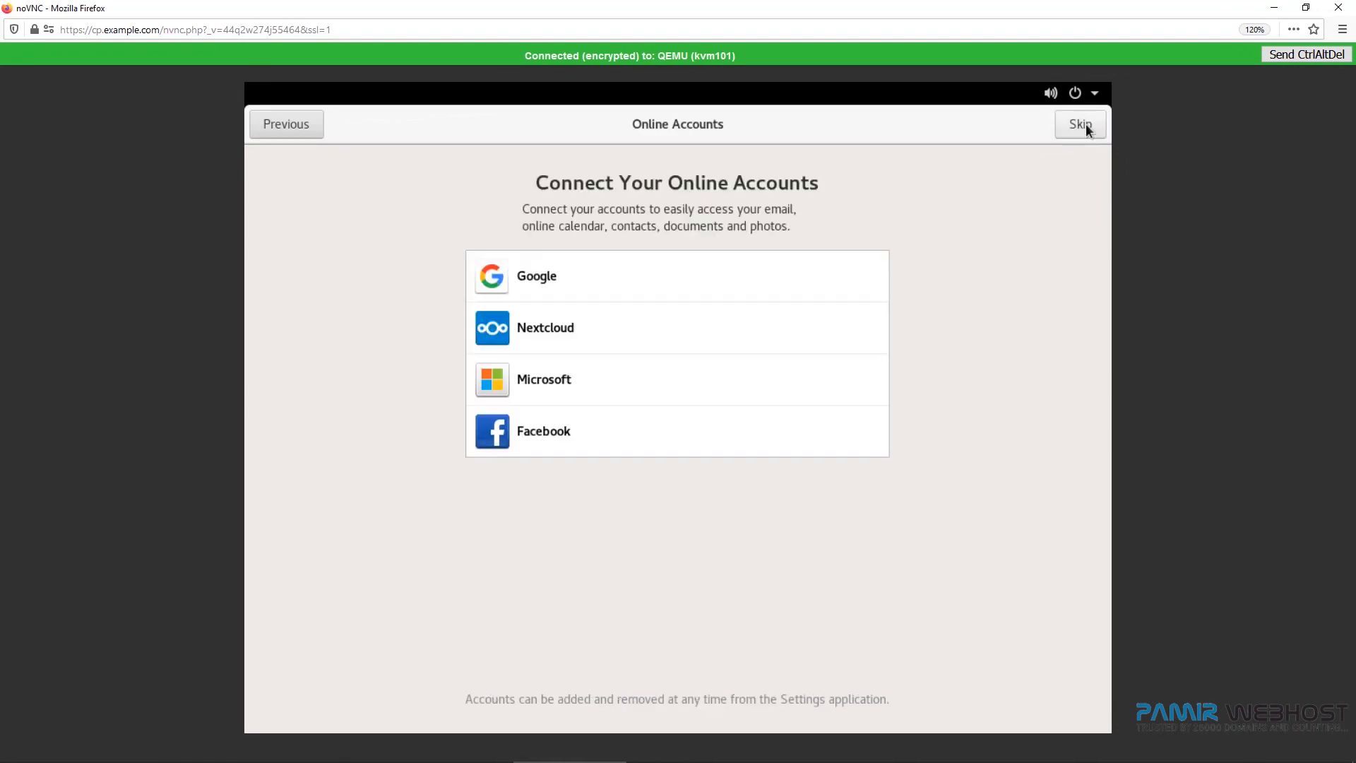
click(1085, 125)
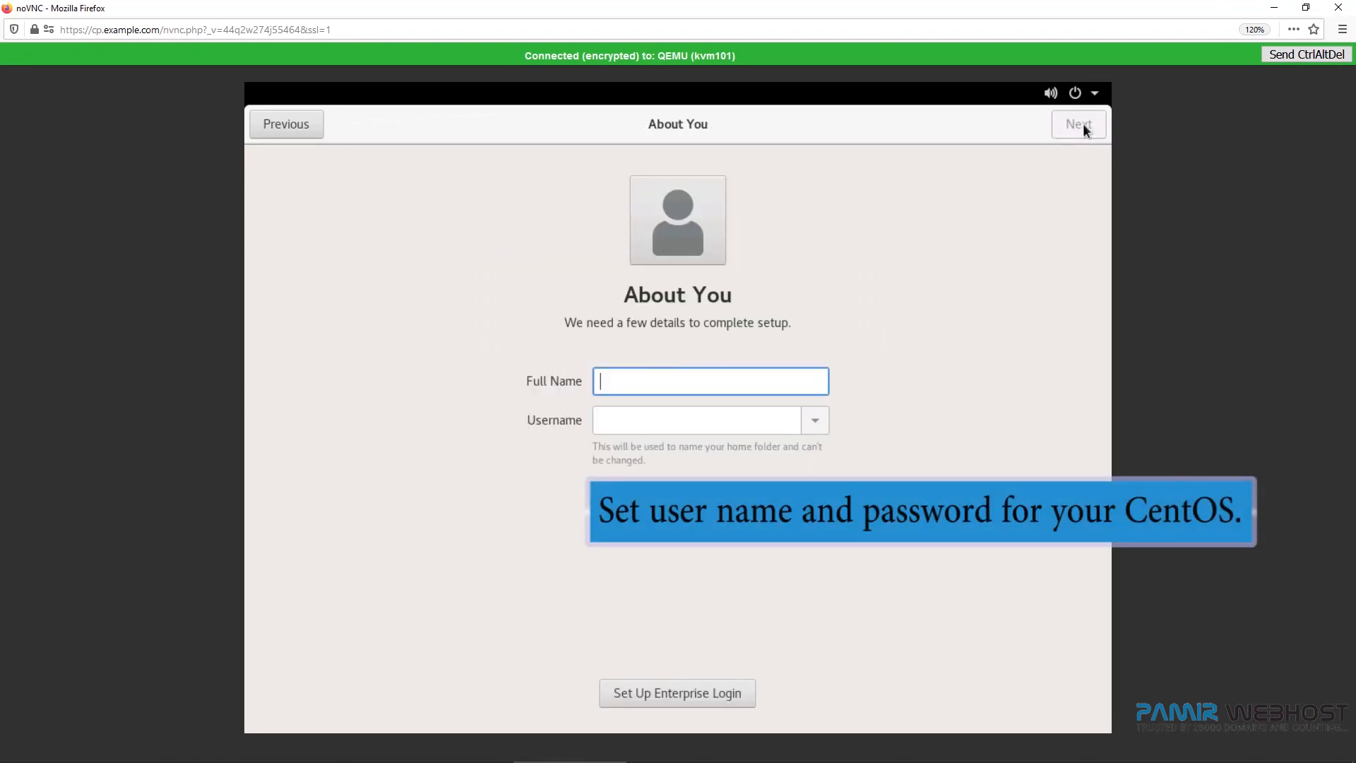
Enter the user's full name, keeping the suggested username, and continue to the next setup page.
text(J)
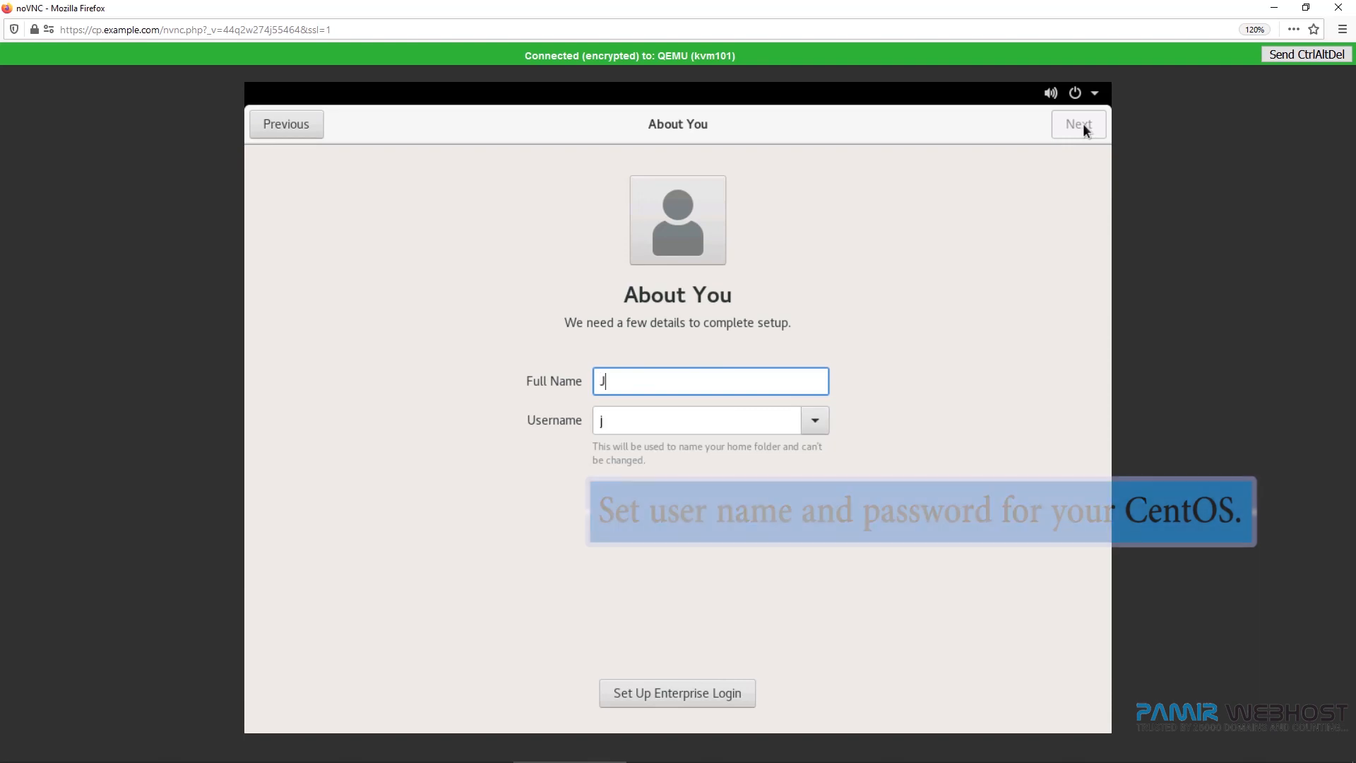
text(ohn Doe)
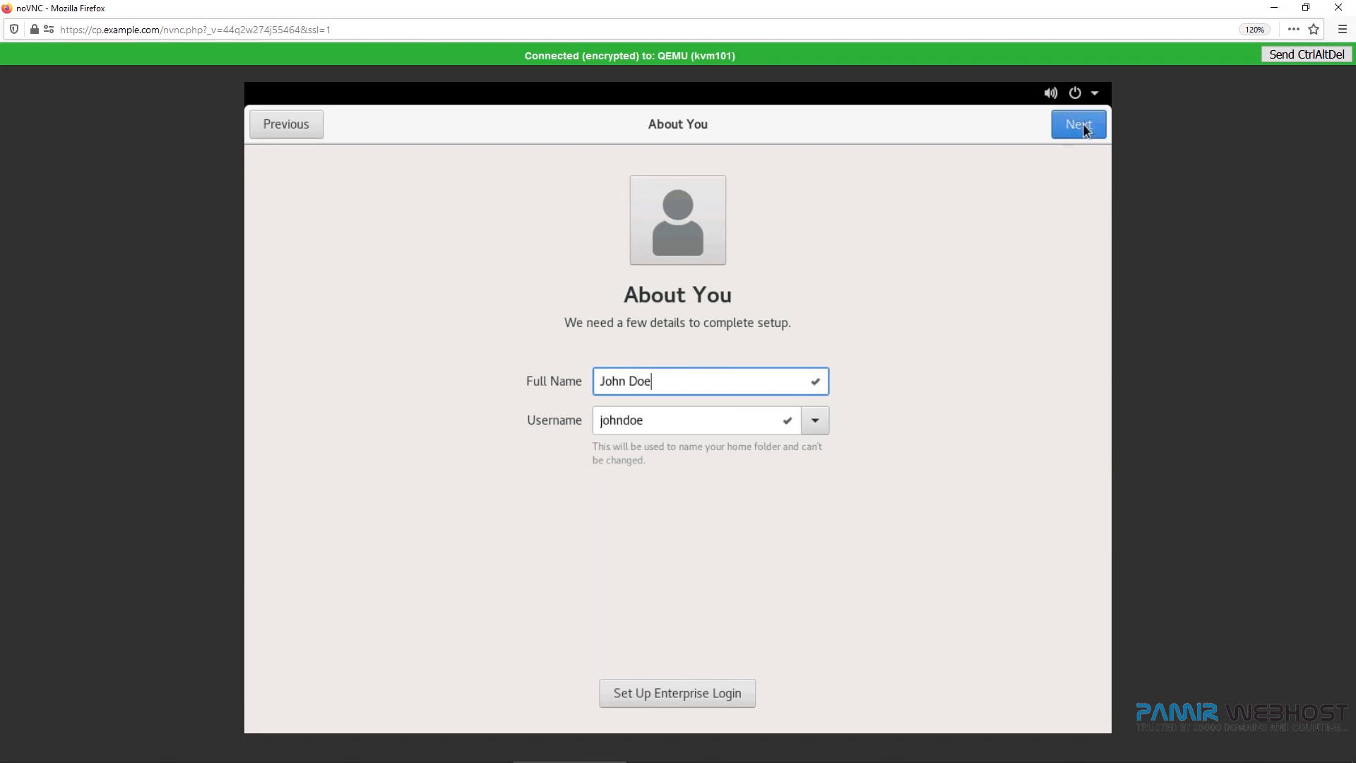
click(1084, 125)
Type the account password, enter it again in the confirmation field, and continue.
text(•••••••)
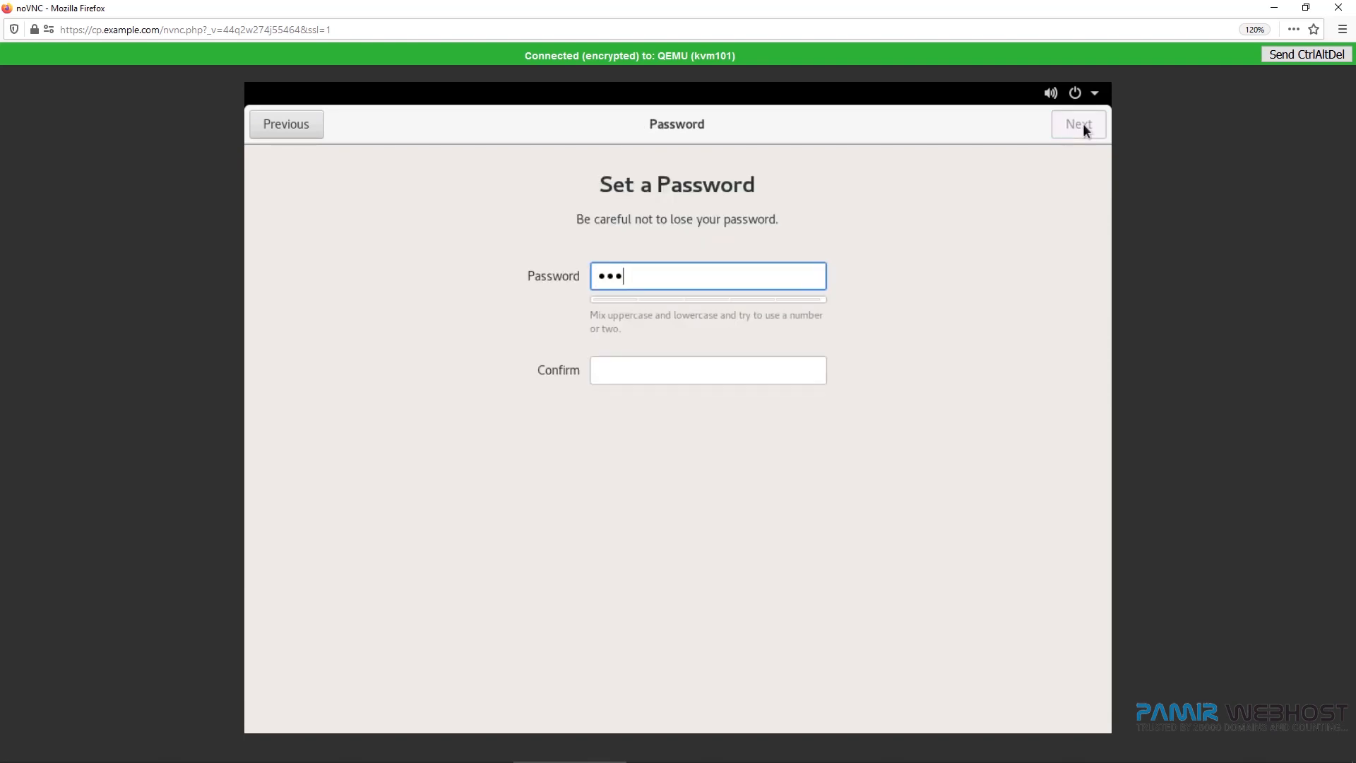
click(687, 361)
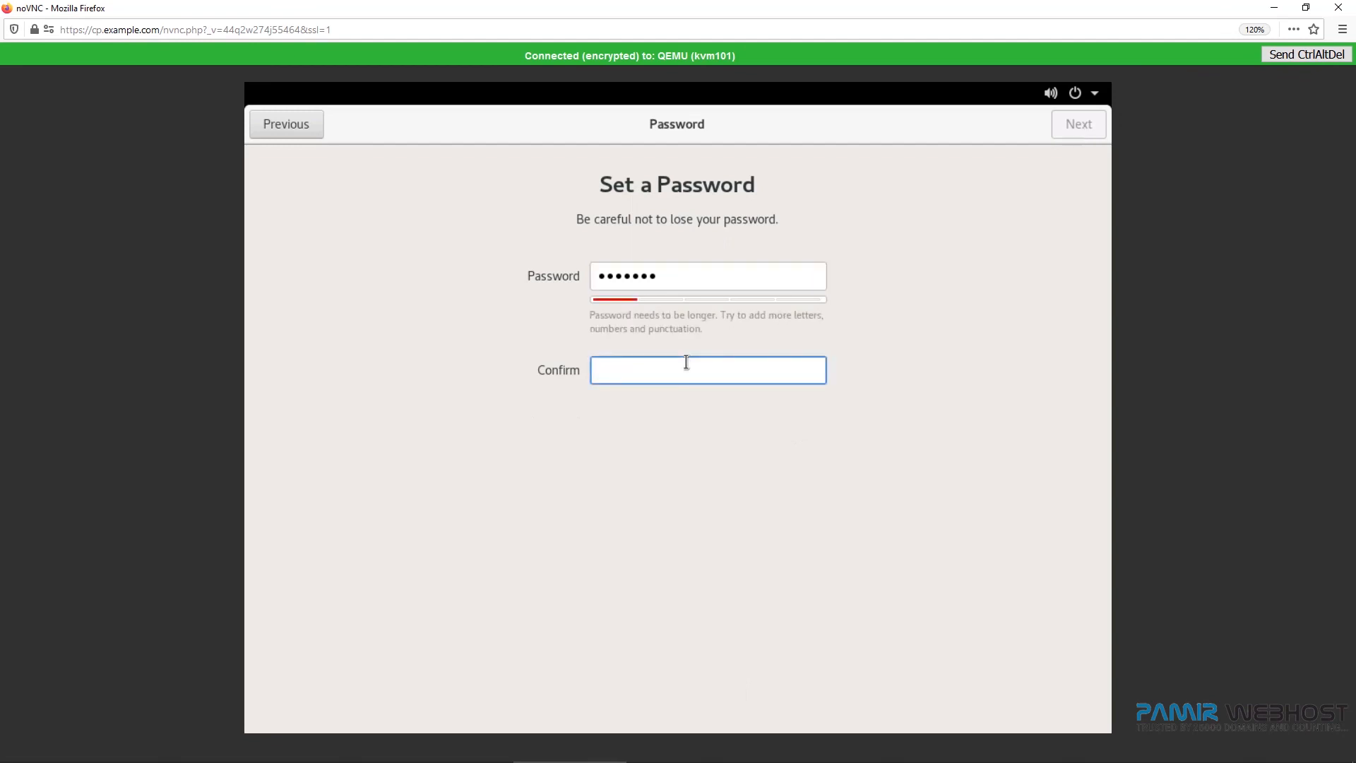
text(•••••••)
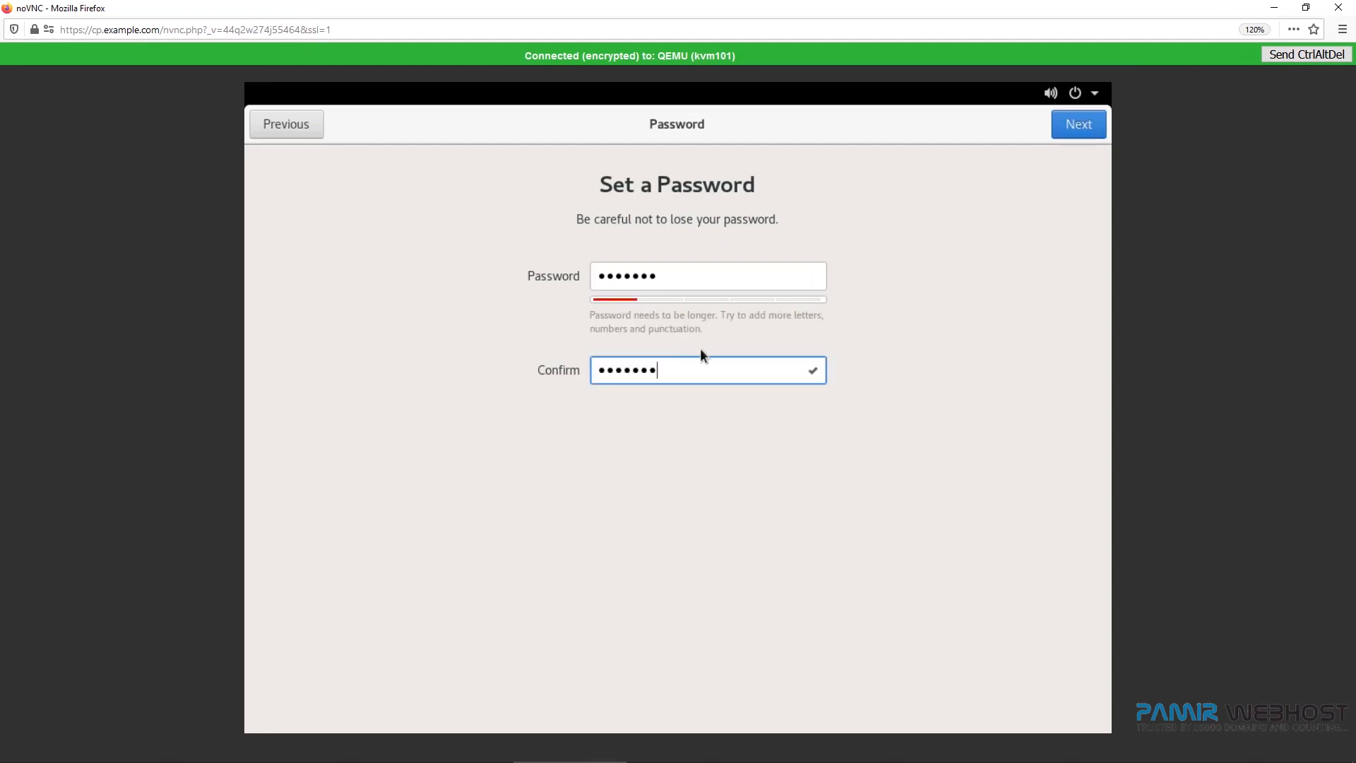
click(1086, 129)
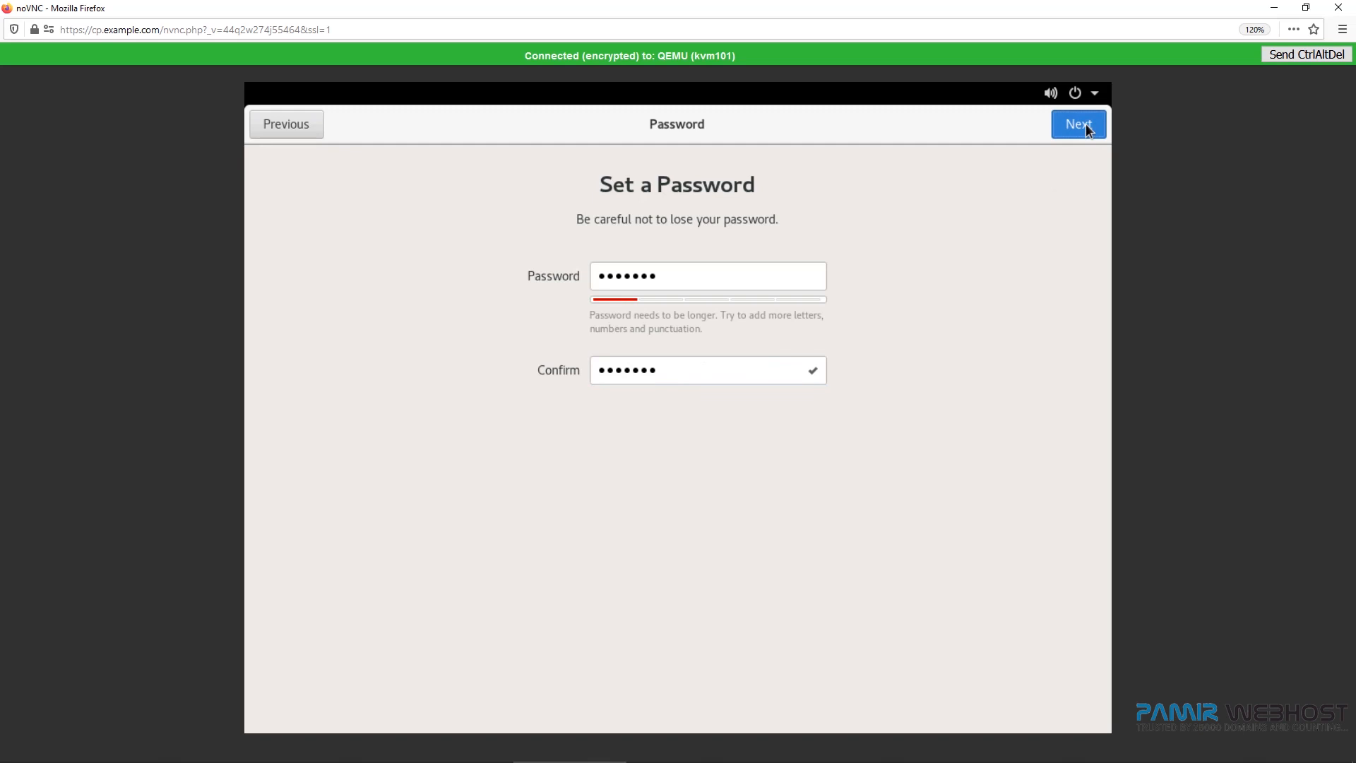